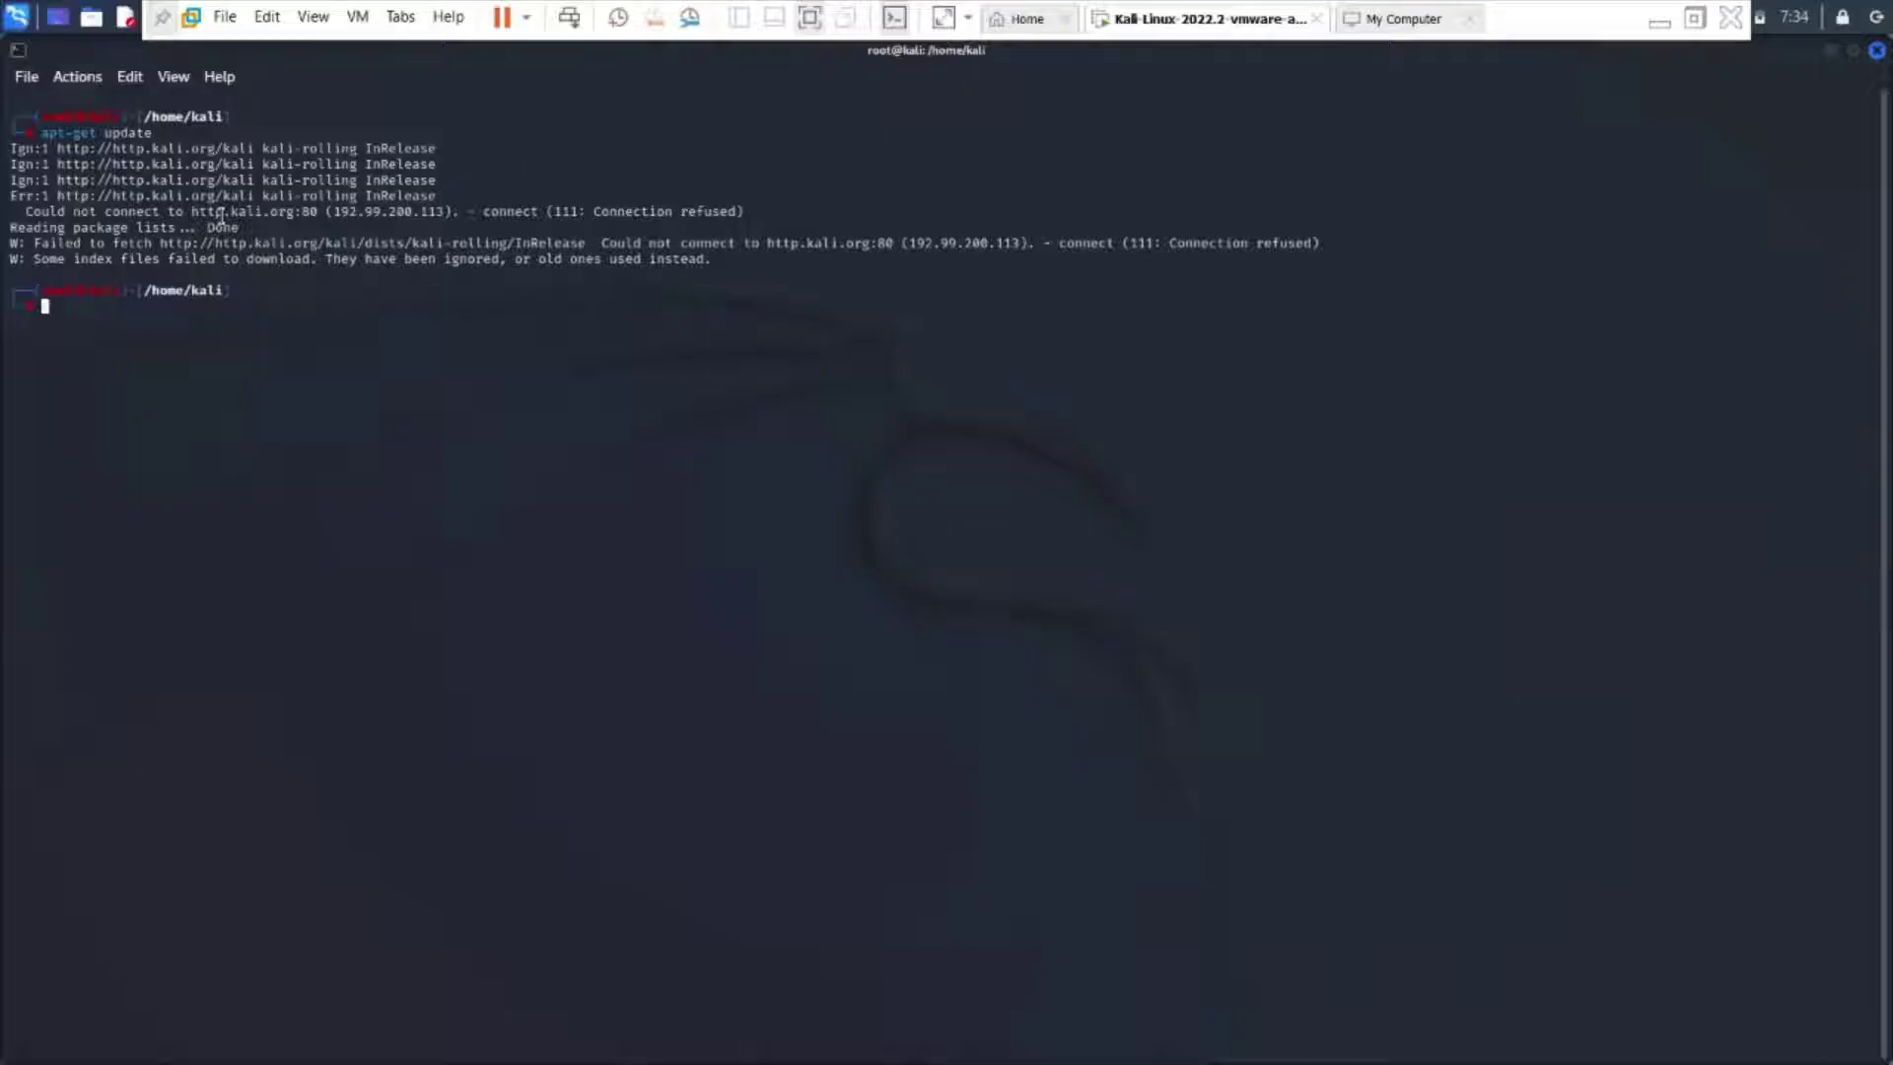
pyautogui.write('cat /etc/apt')
pyautogui.write('/sources.list')
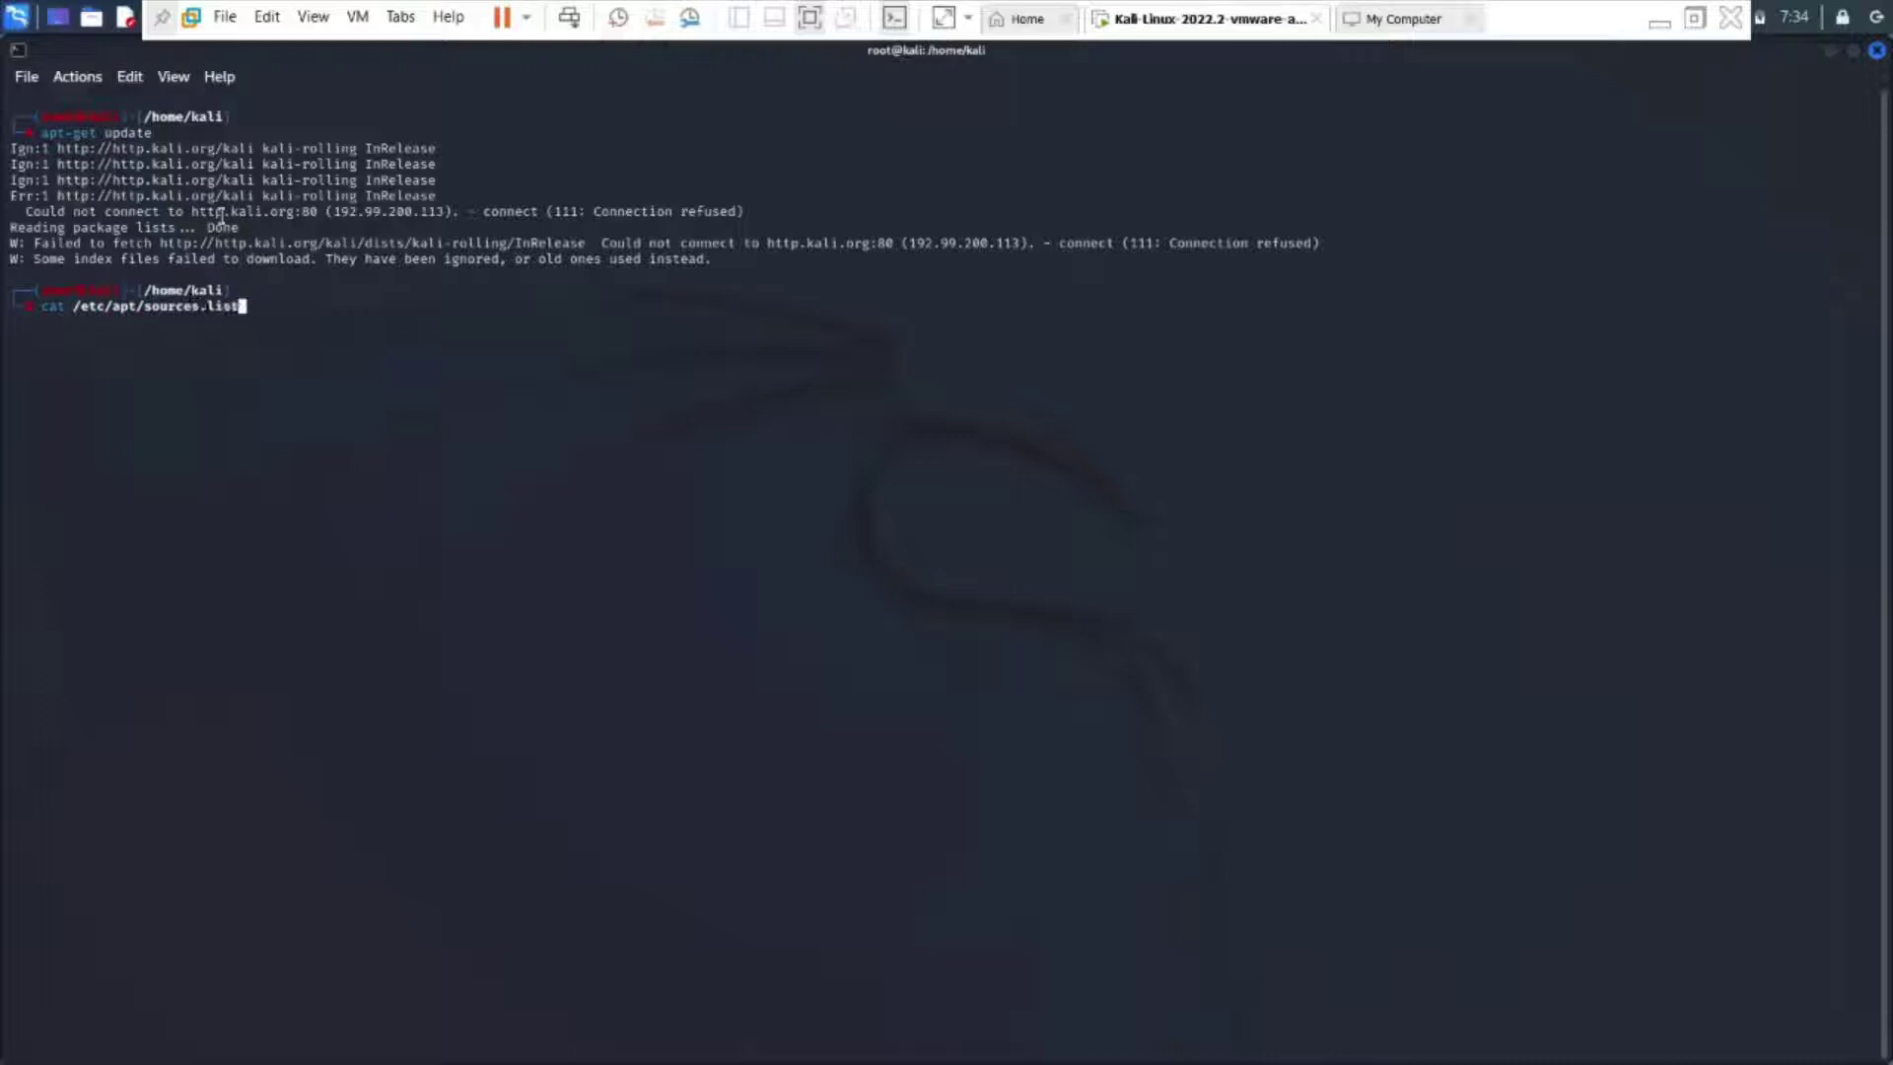
pyautogui.press('Return')
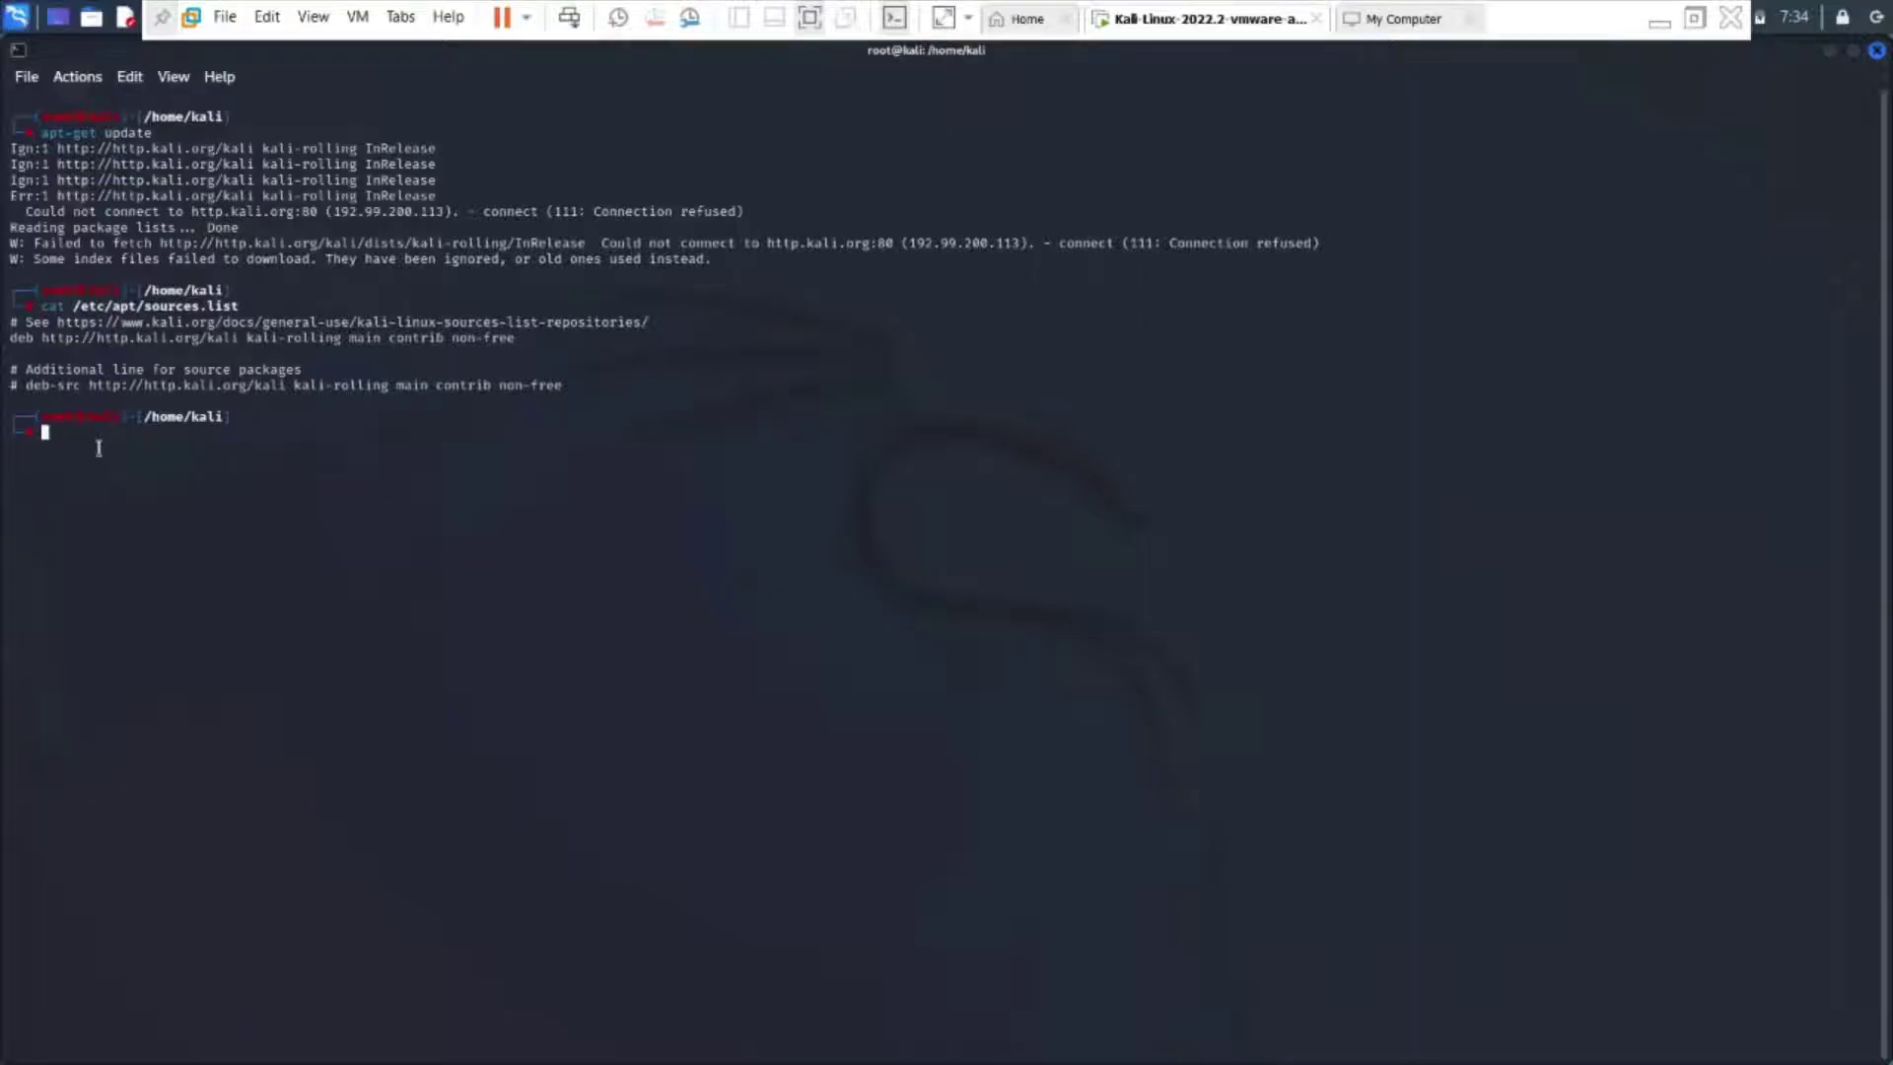
pyautogui.write('nano /')
pyautogui.write('etc/apt')
pyautogui.write('/s')
pyautogui.write('ources')
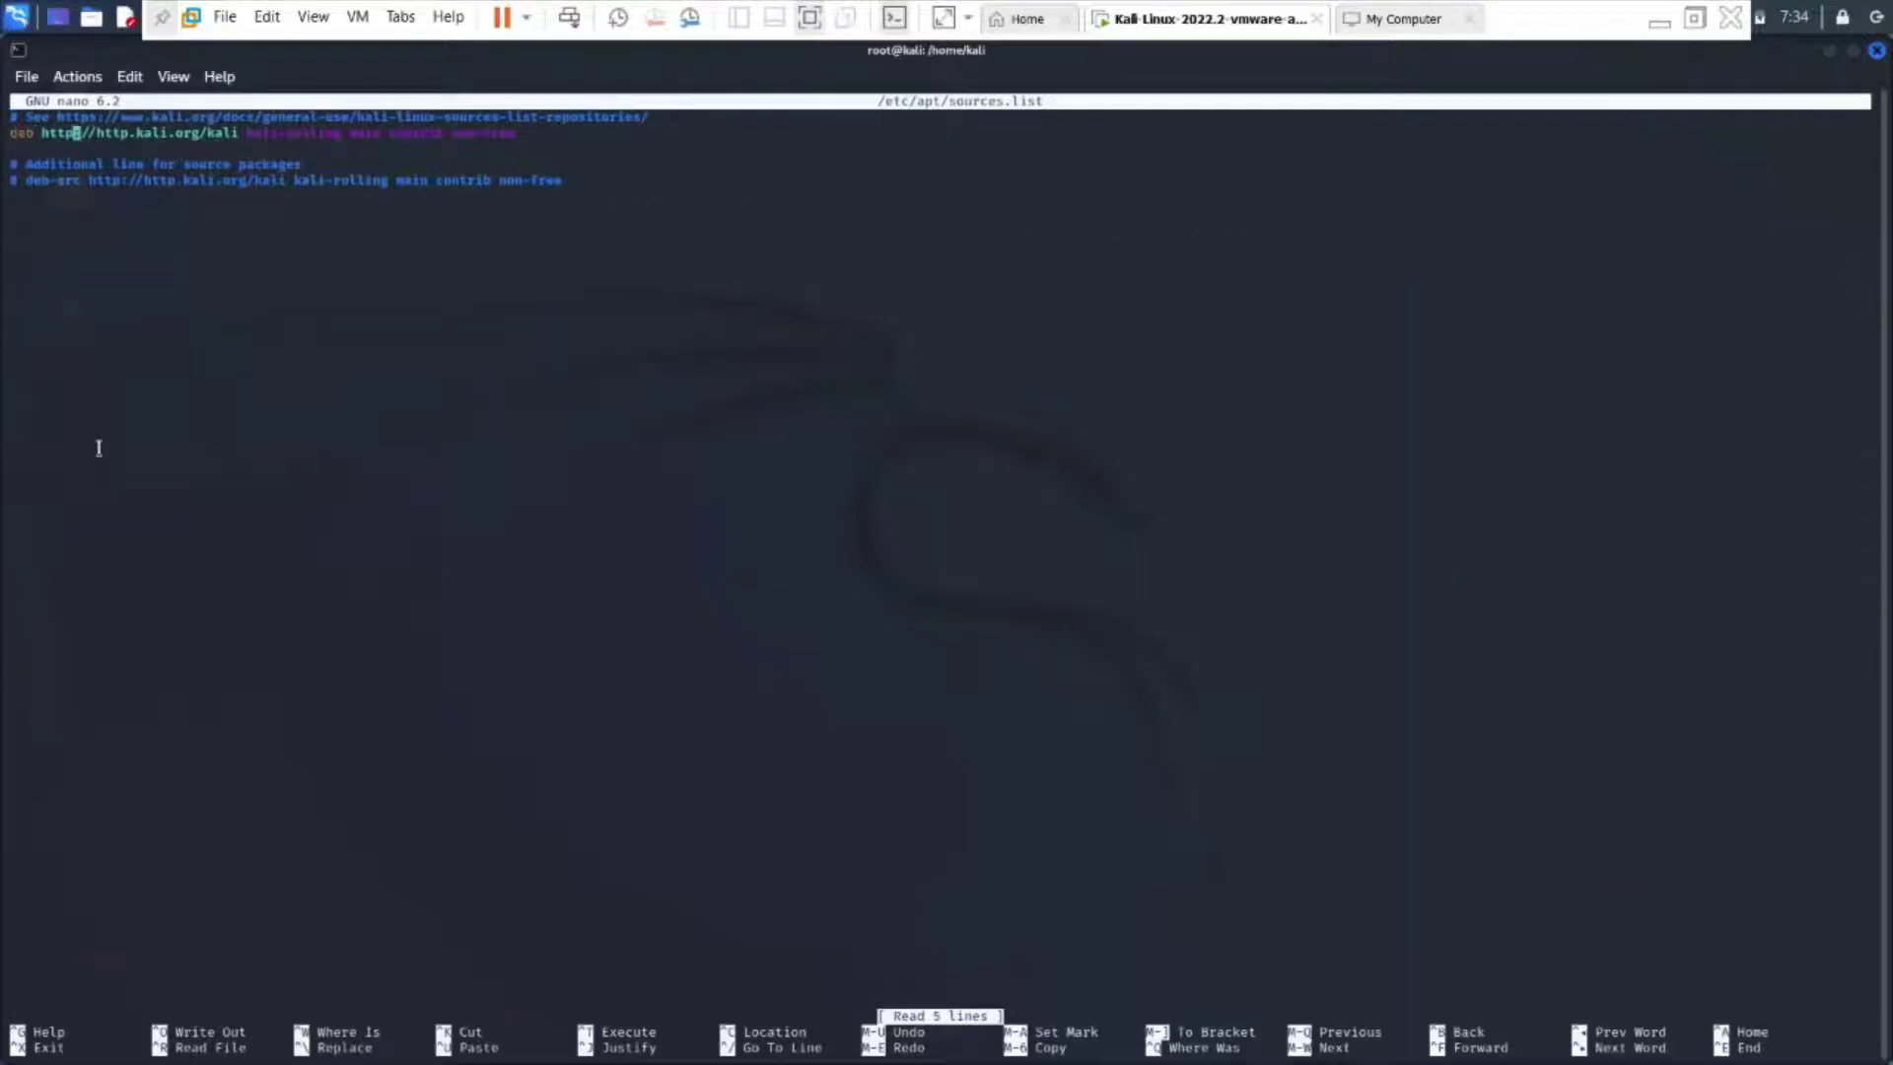
pyautogui.press('Right')
pyautogui.press('Right')
pyautogui.press('Right')
pyautogui.press('Right')
pyautogui.press('Right')
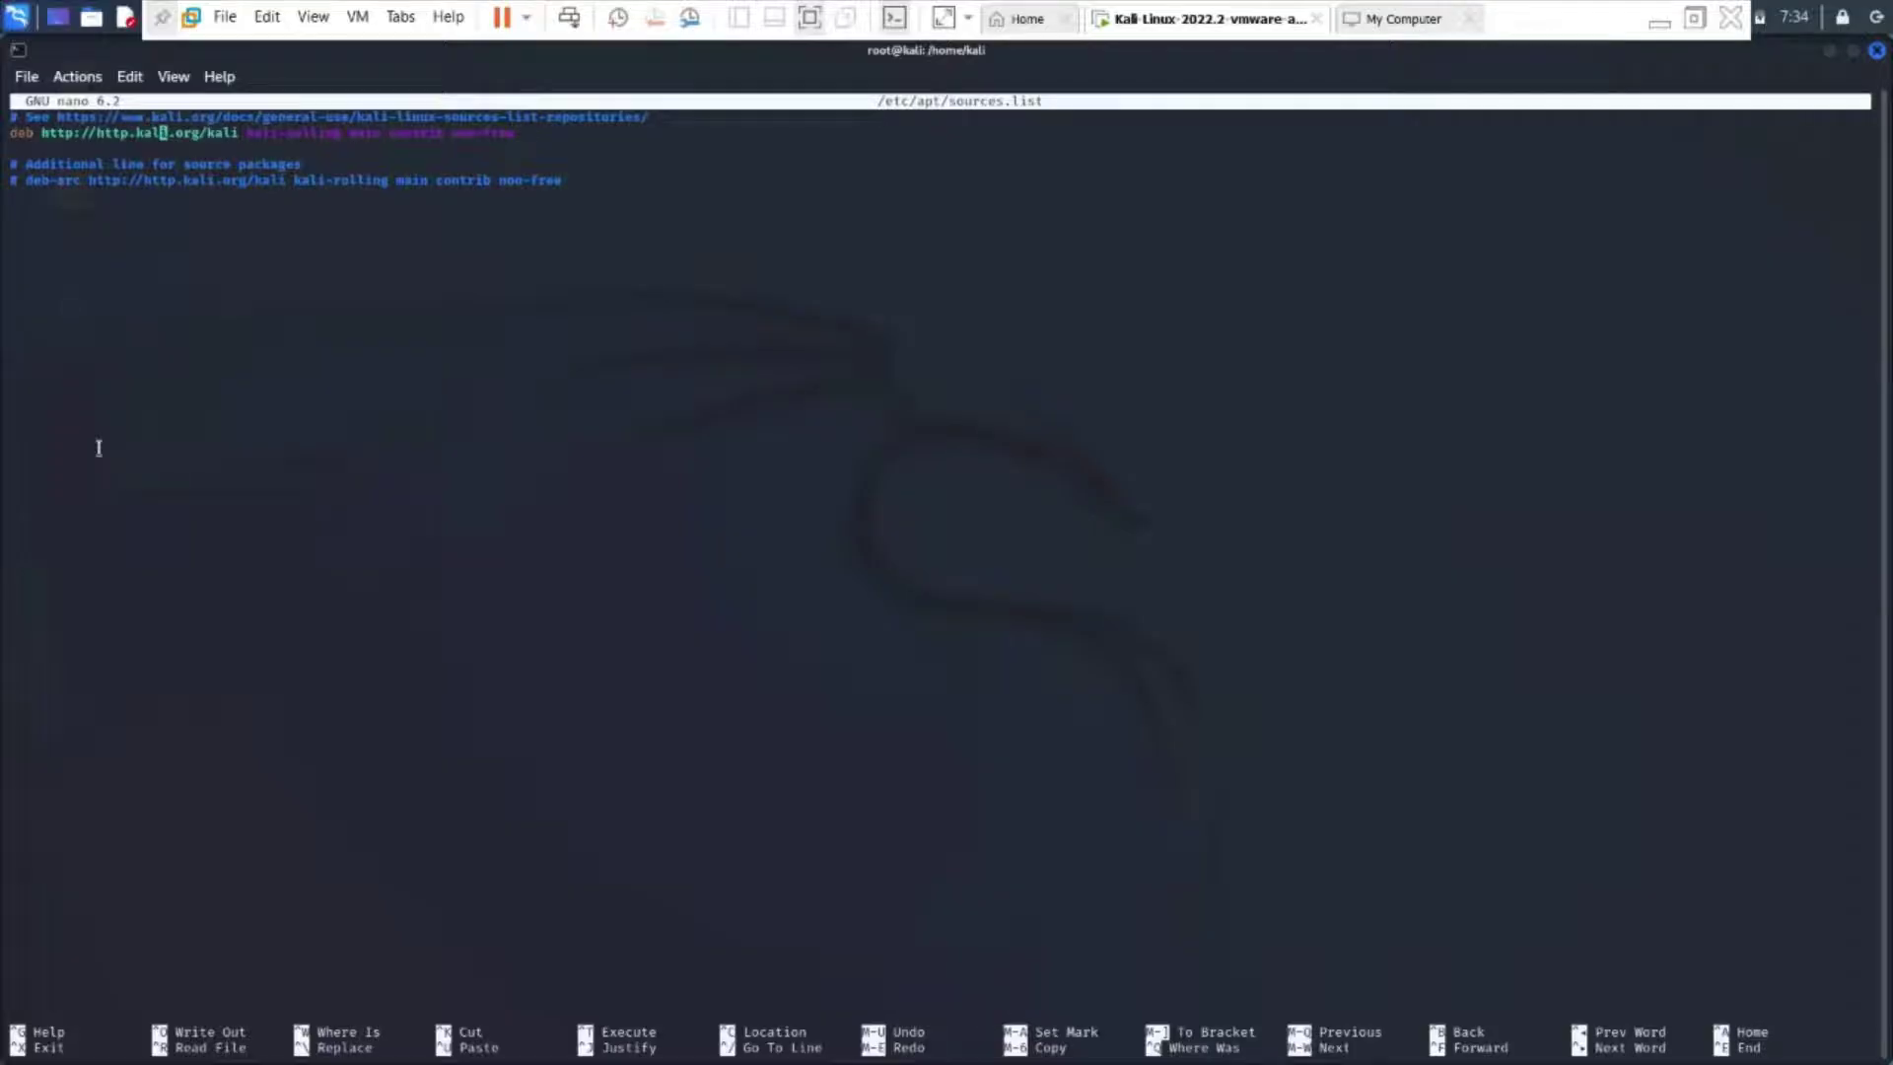
pyautogui.press('Left')
pyautogui.press('Left')
pyautogui.press('Left')
pyautogui.press('Left')
pyautogui.press('Delete')
pyautogui.press('BackSpace')
pyautogui.press('BackSpace')
pyautogui.press('BackSpace')
pyautogui.press('BackSpace')
pyautogui.press('Right')
pyautogui.press('Right')
pyautogui.press('Right')
pyautogui.press('Right')
pyautogui.press('Right')
pyautogui.write('download')
pyautogui.write('/')
pyautogui.press('Right')
pyautogui.press('Delete')
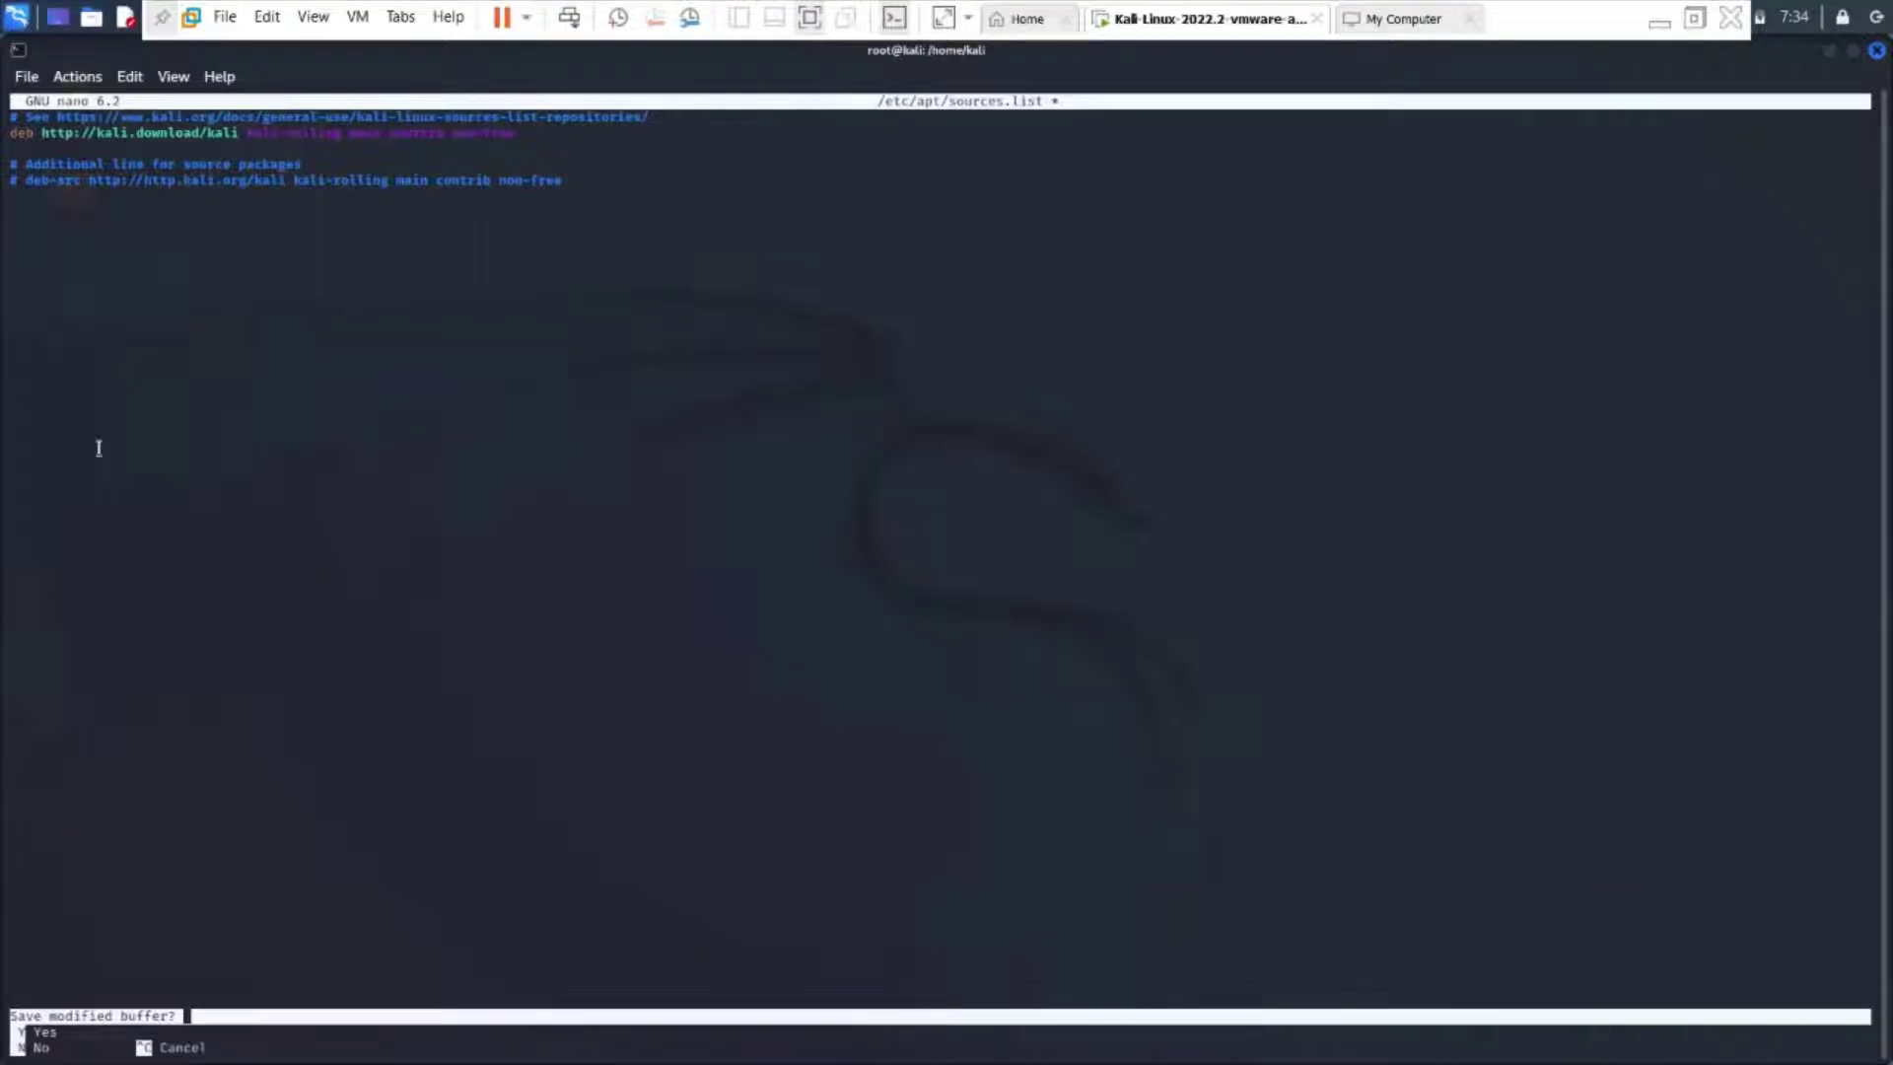
# Save the sources list, exit nano, and recall the apt-get update command.
pyautogui.press('y')
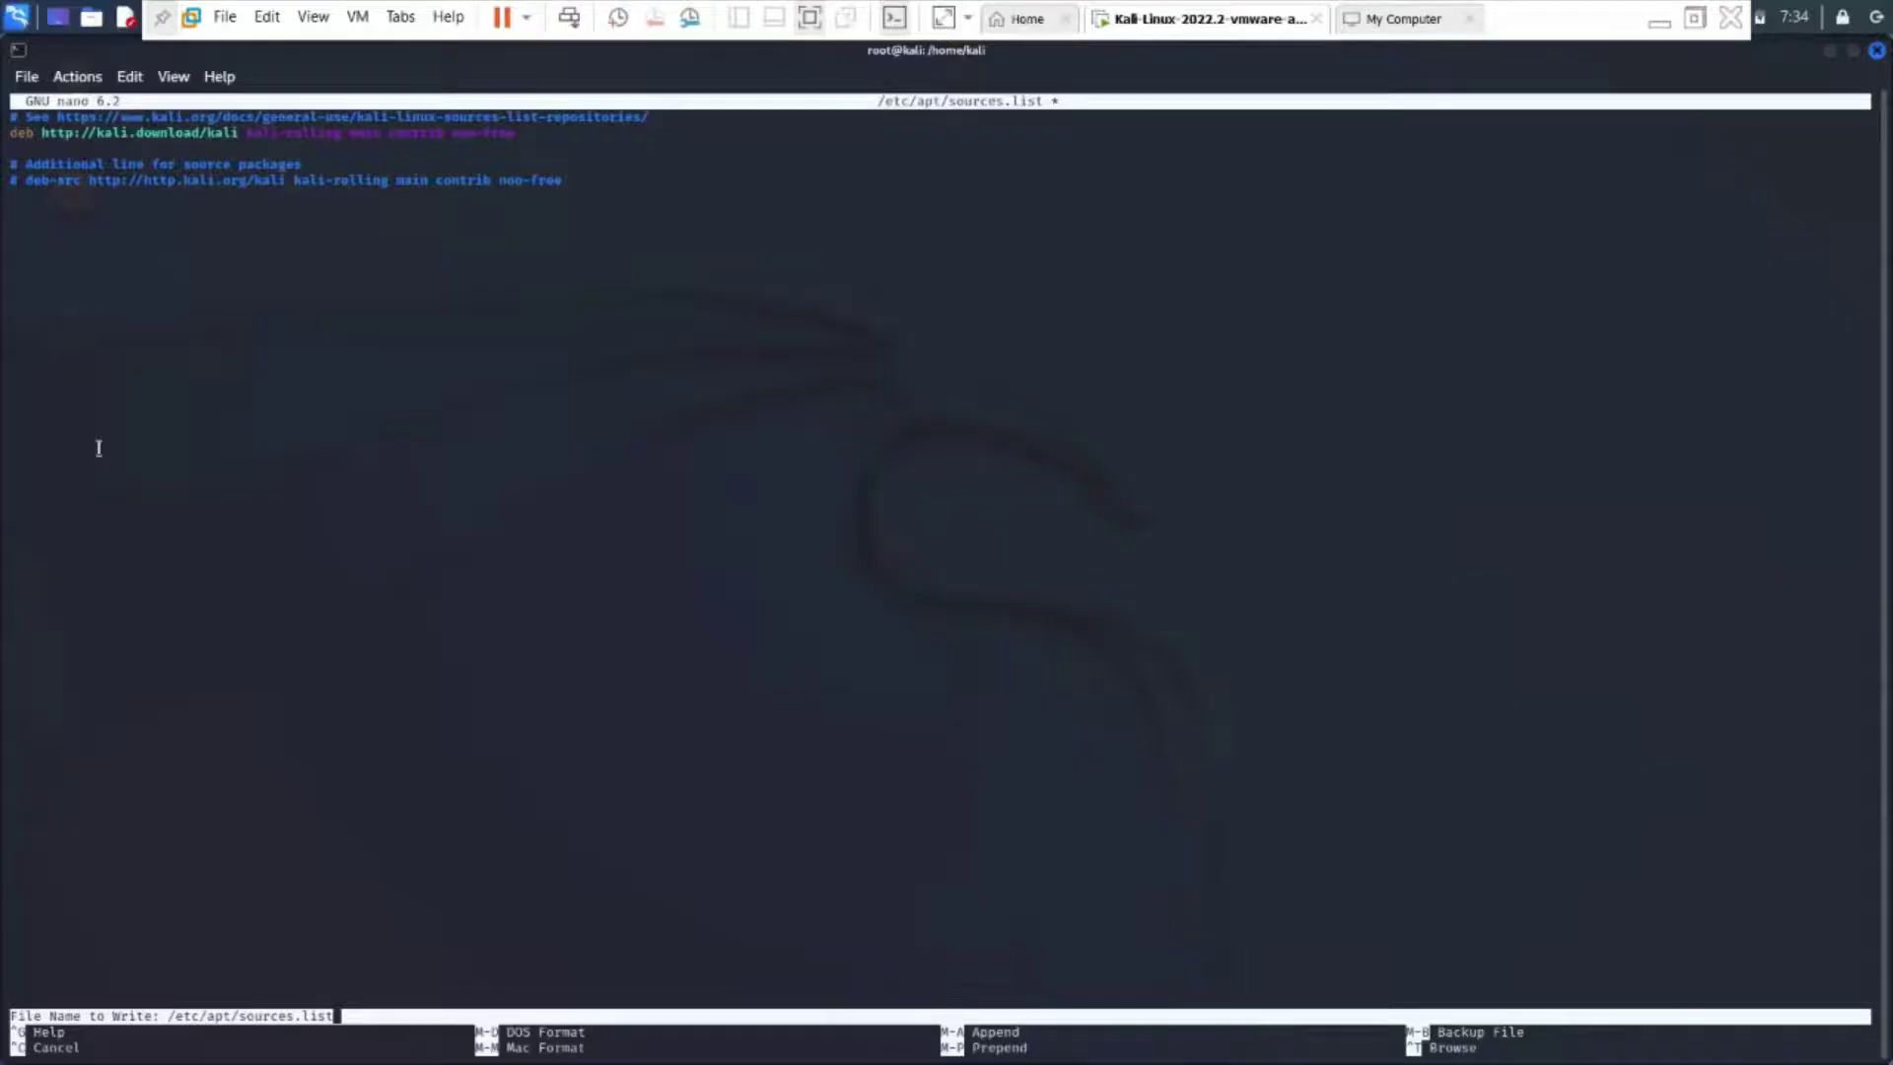
pyautogui.press('Return')
pyautogui.press('Up')
pyautogui.press('Up')
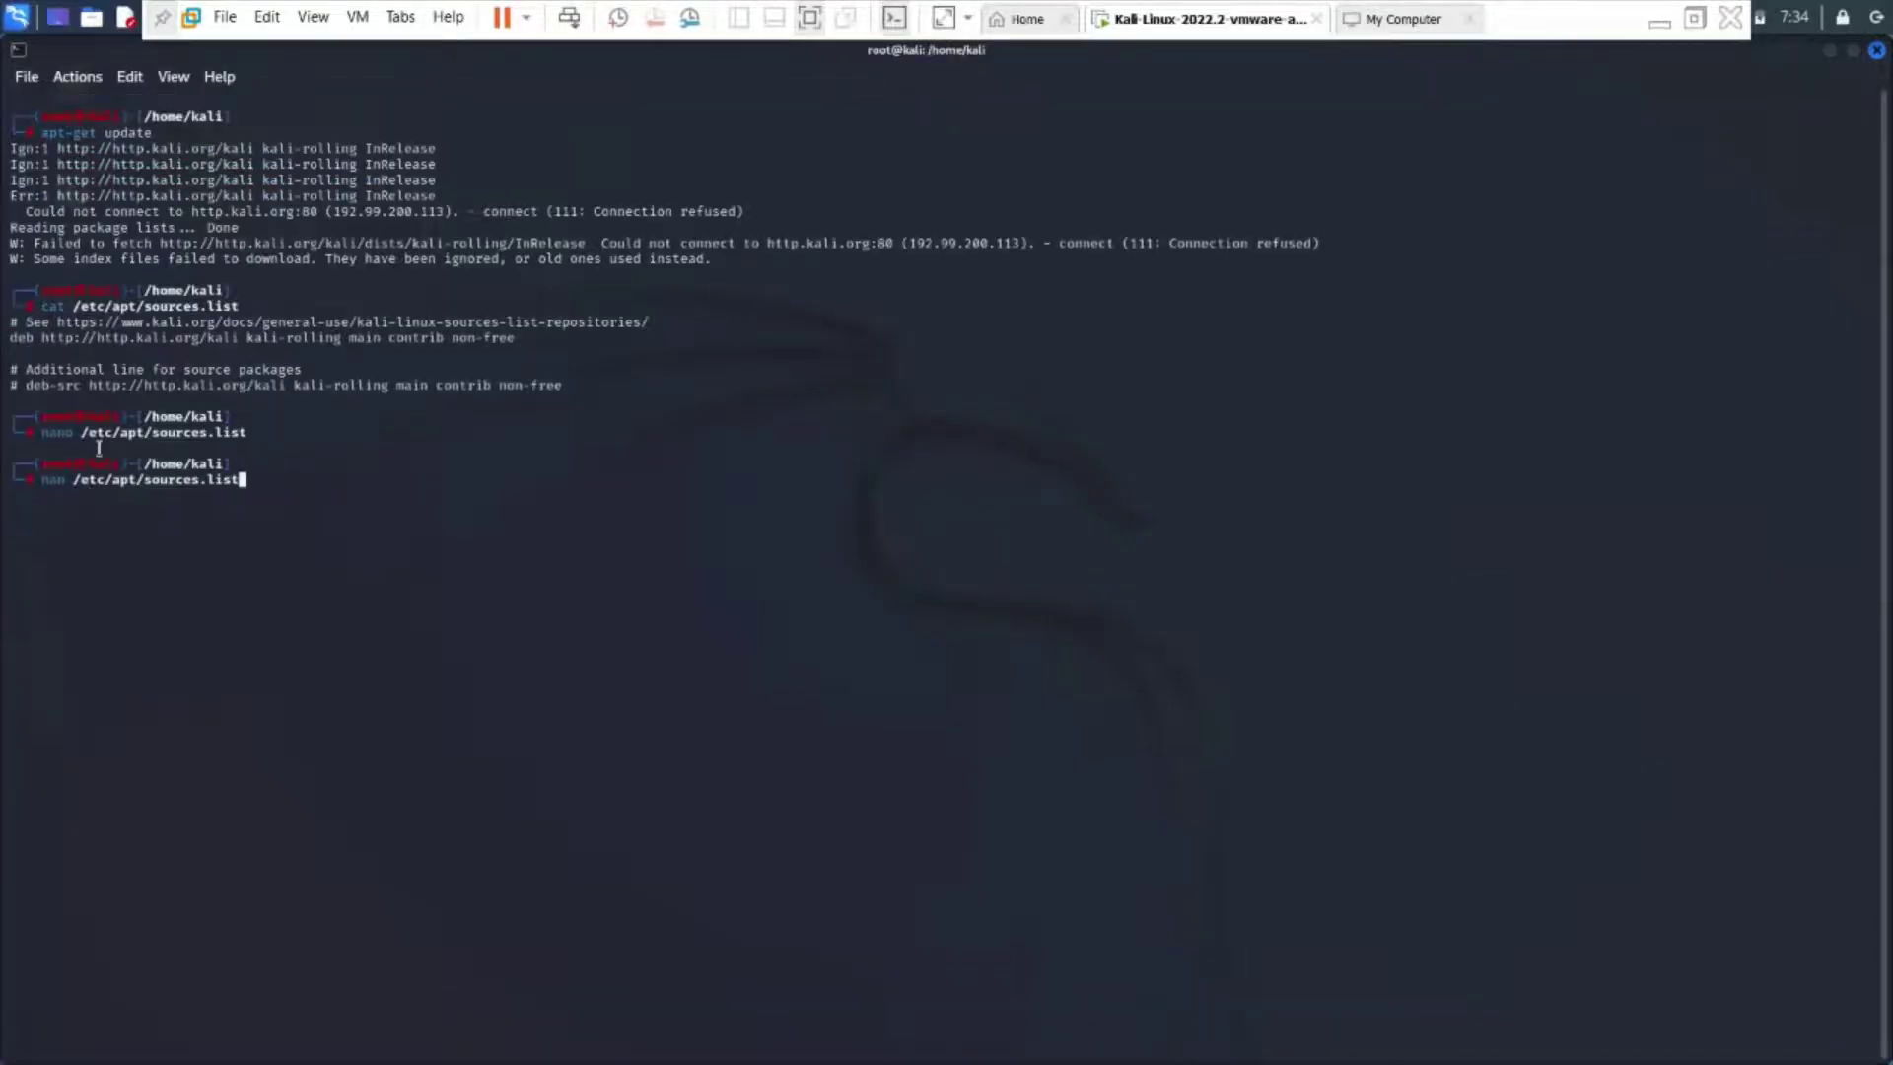
pyautogui.press('Up')
# Rerun apt-get update, fetching 62.3 MB from kali.download until package lists are read.
pyautogui.press('Return')
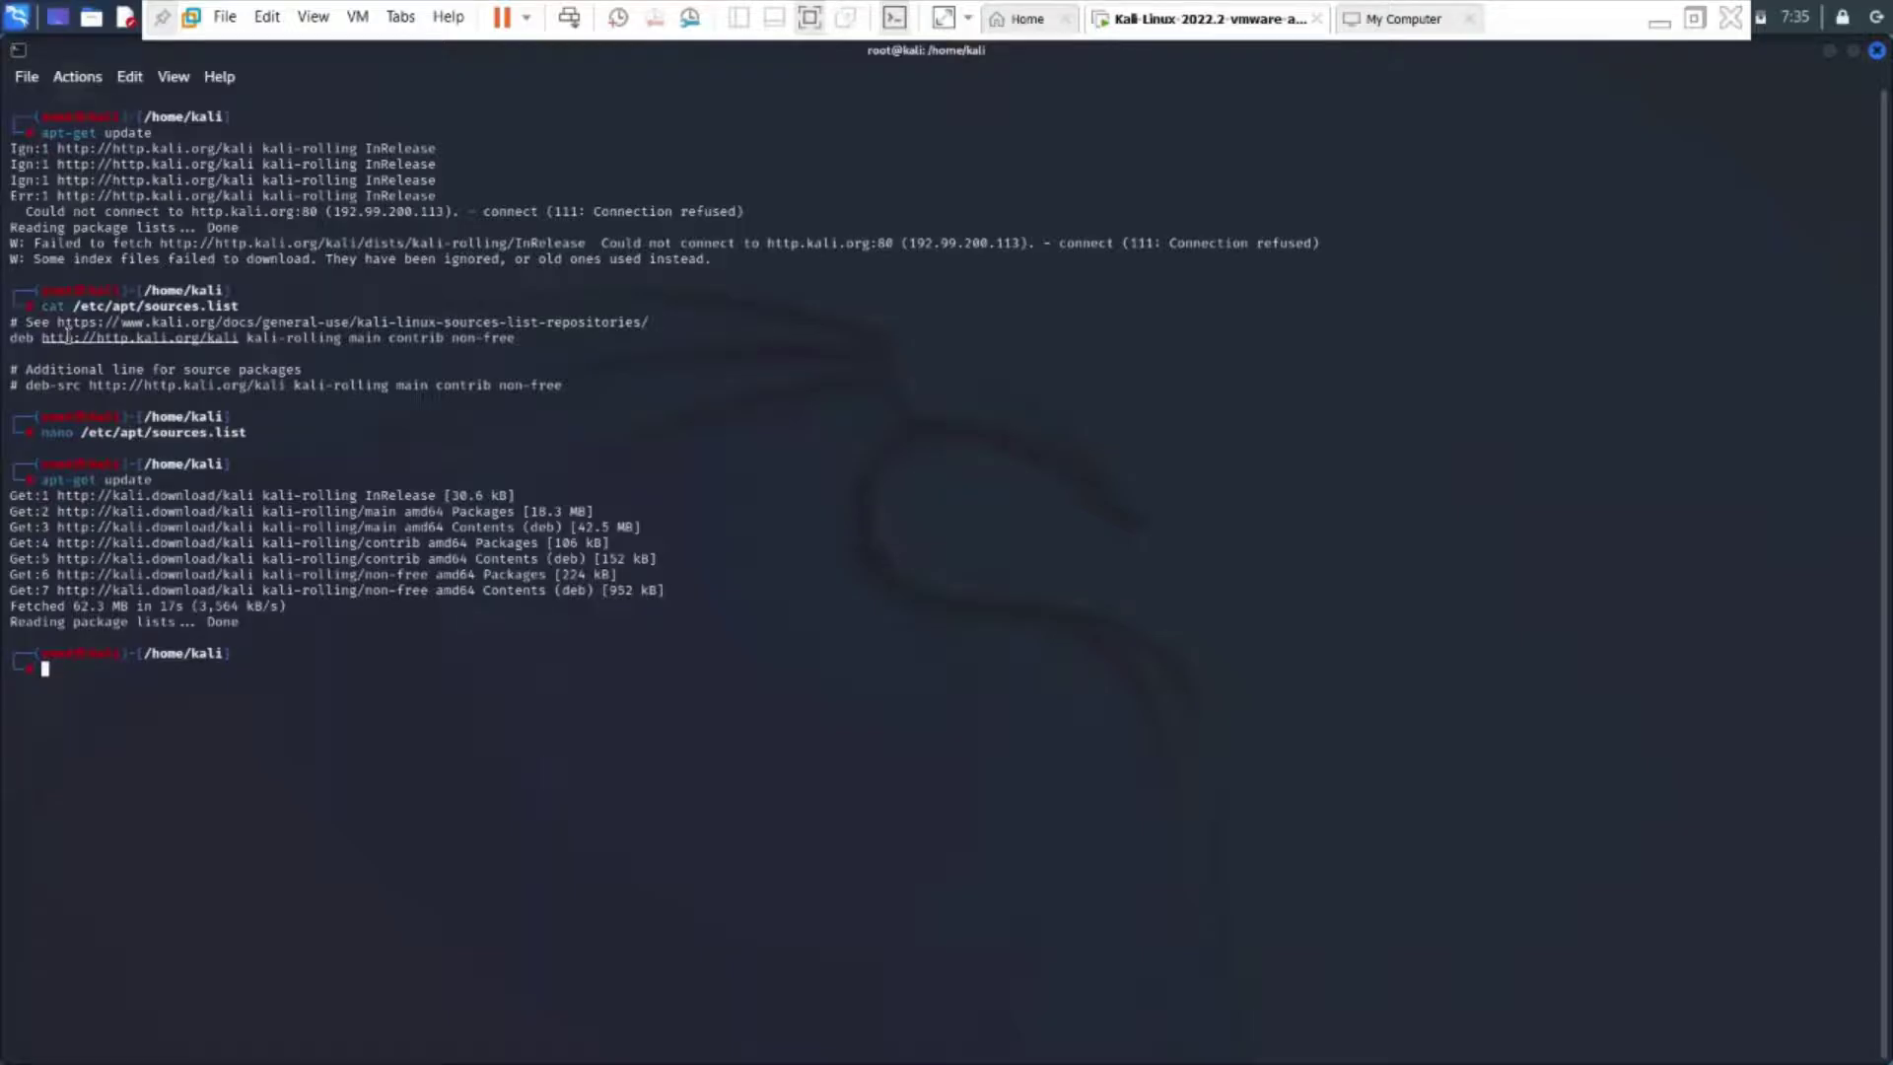
pyautogui.write('apt')
# Launch kali-tweaks and open its Network Repositories settings.
pyautogui.press('BackSpace')
pyautogui.press('BackSpace')
pyautogui.press('BackSpace')
pyautogui.write('ka')
pyautogui.write('li-twea')
pyautogui.write('ks')
pyautogui.press('Return')
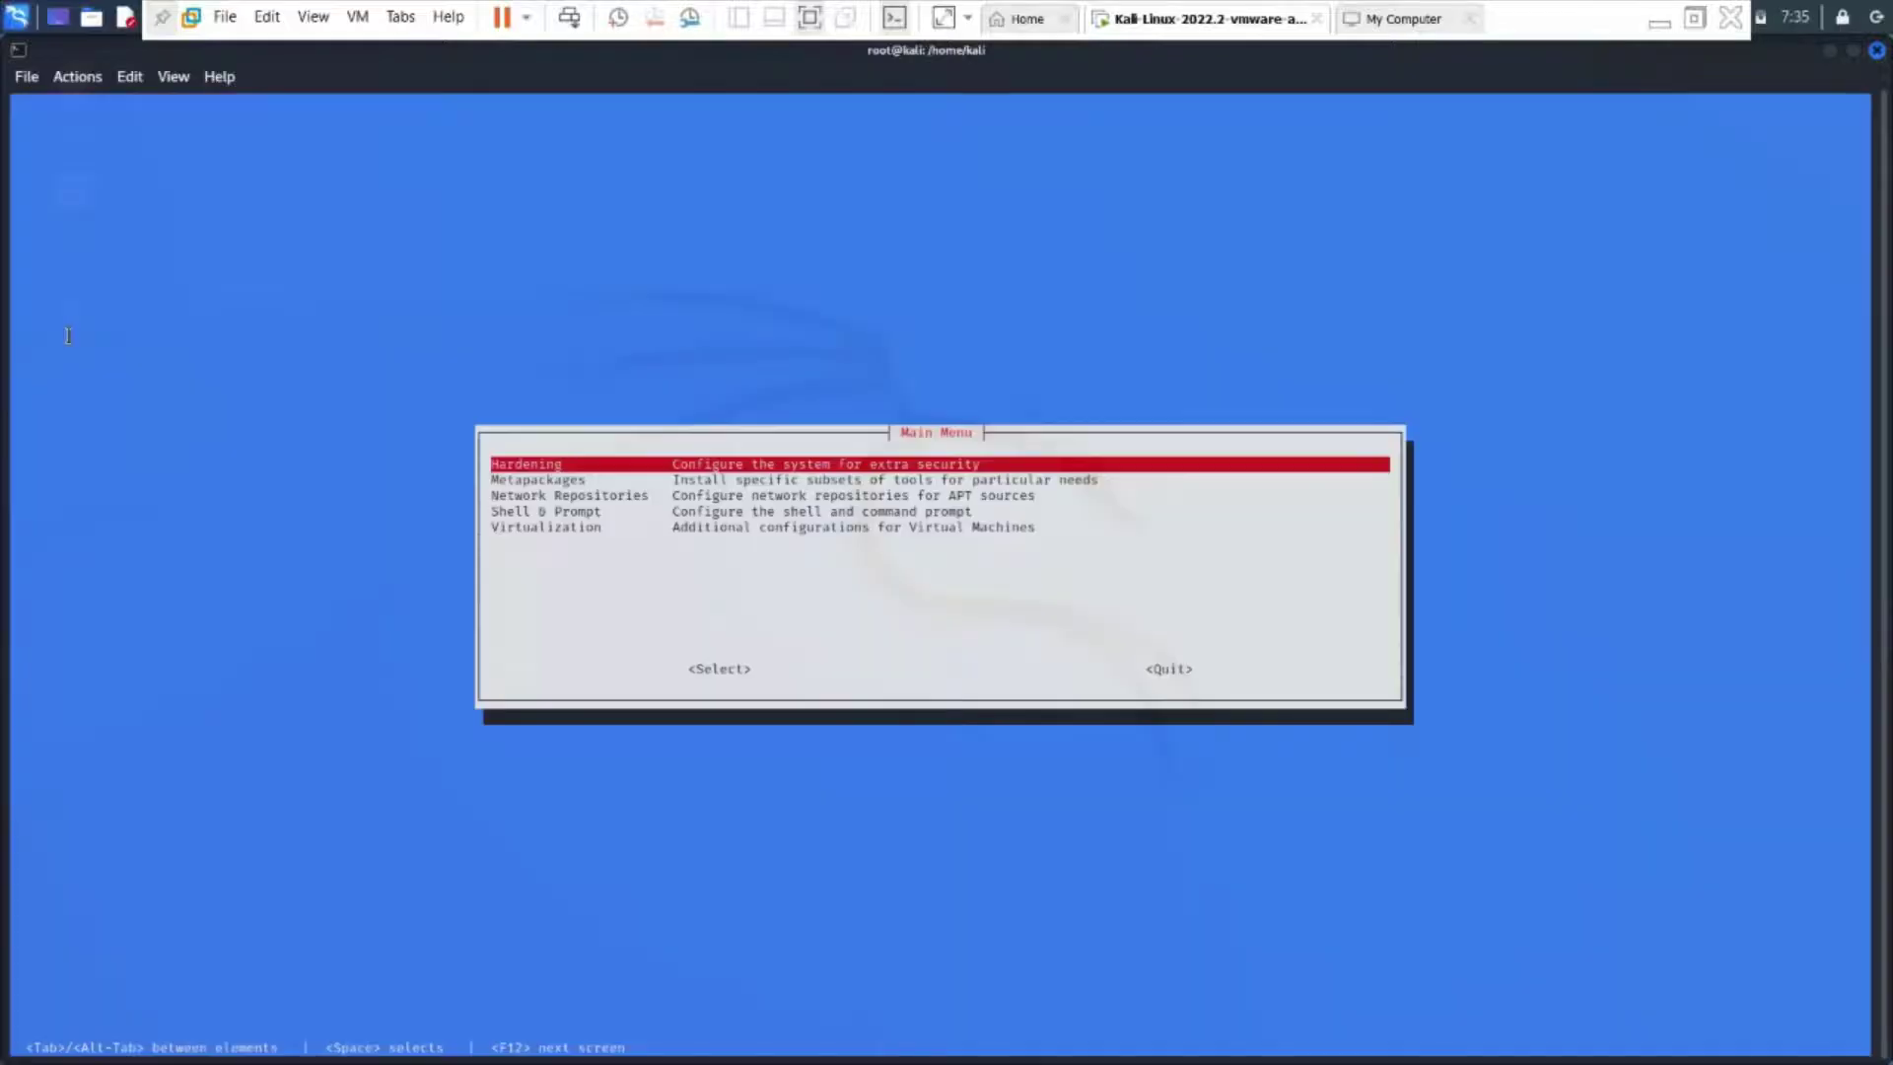
pyautogui.press('Down')
pyautogui.press('Down')
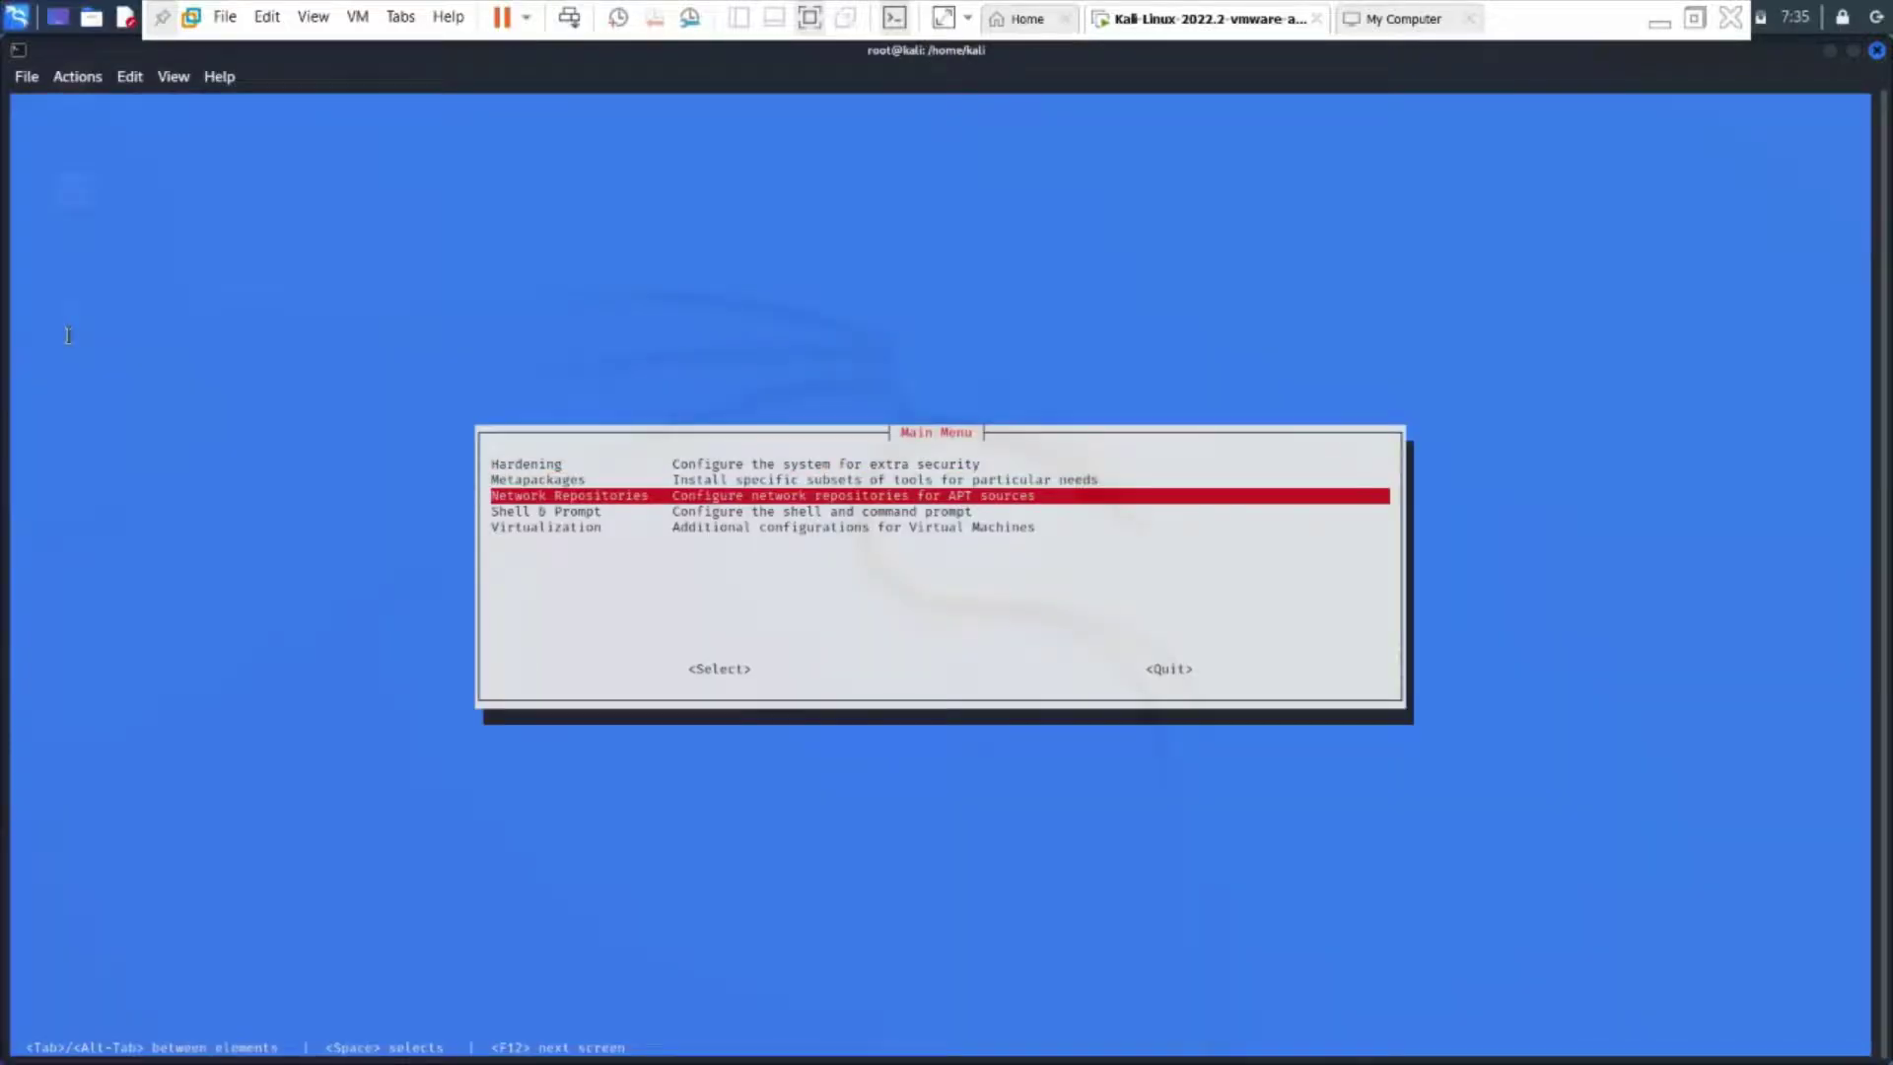
pyautogui.press('Escape')
pyautogui.press('Up')
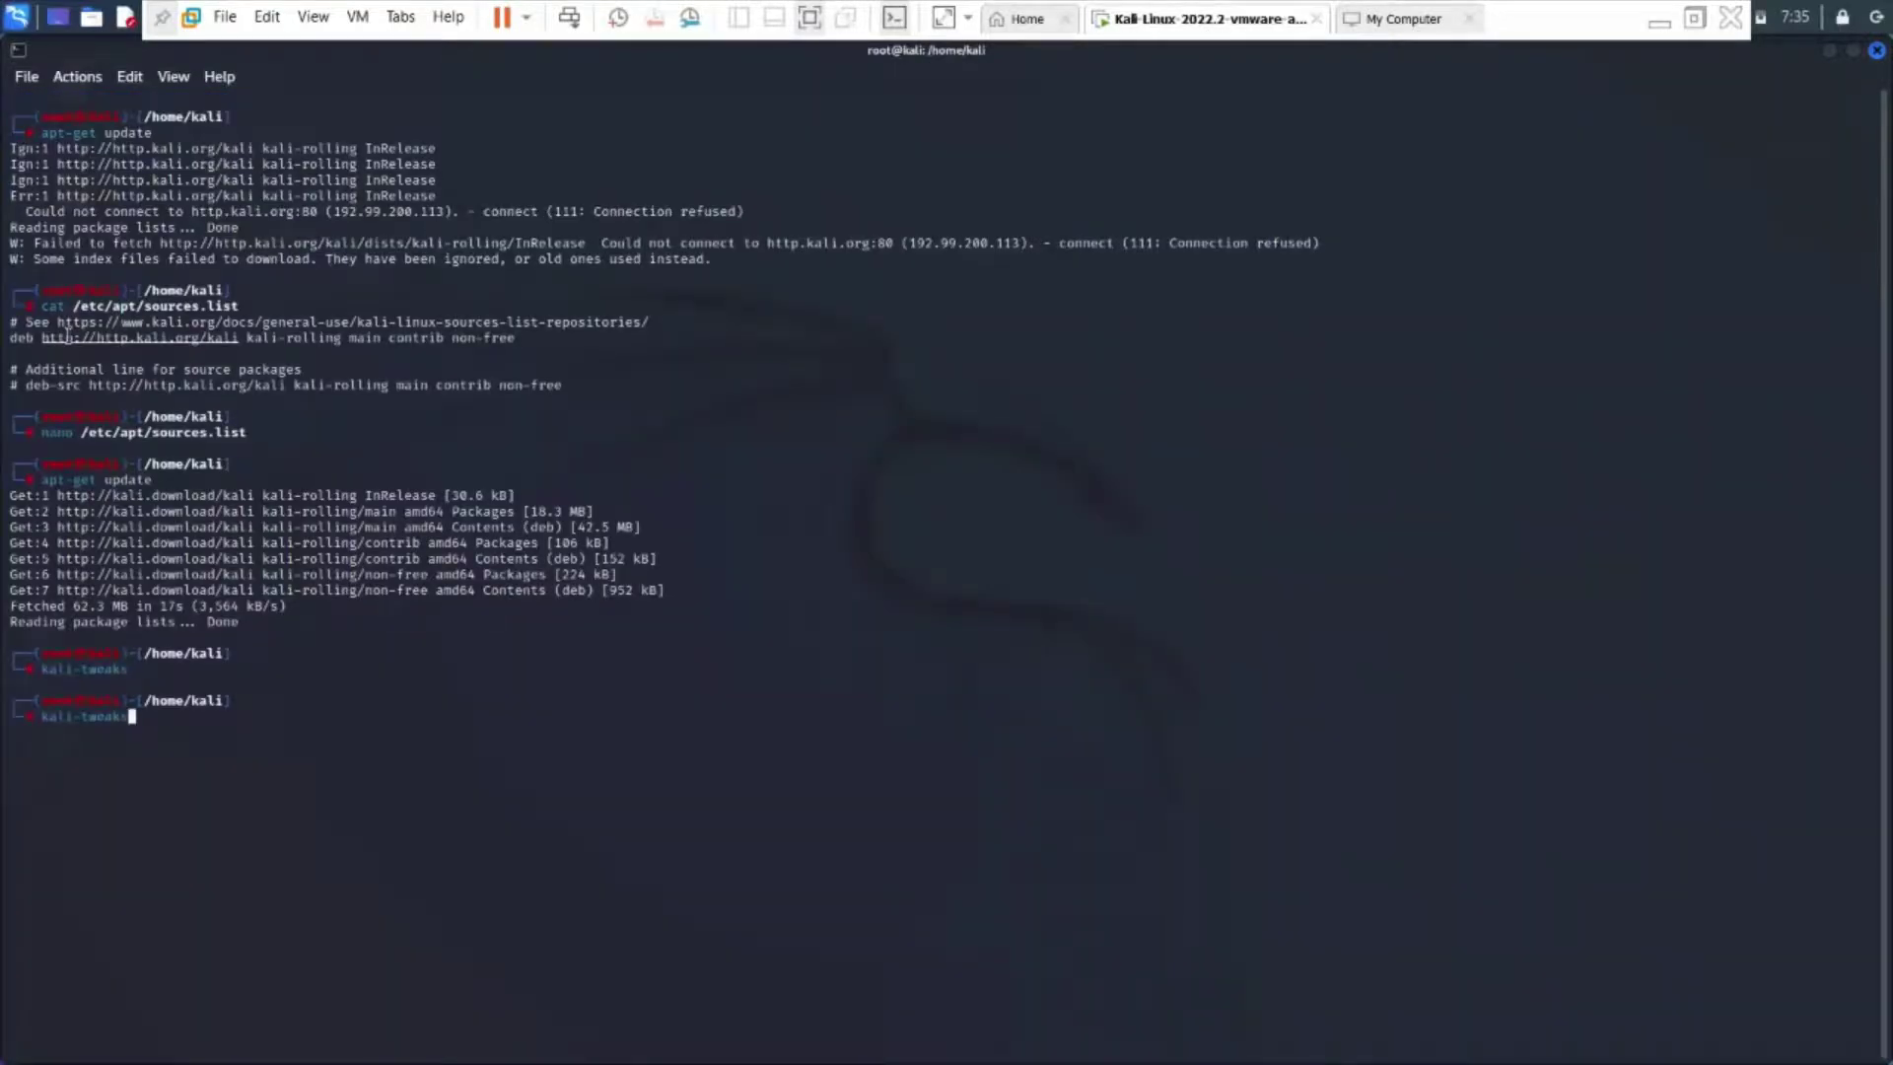
pyautogui.press('Return')
pyautogui.press('Down')
pyautogui.press('Down')
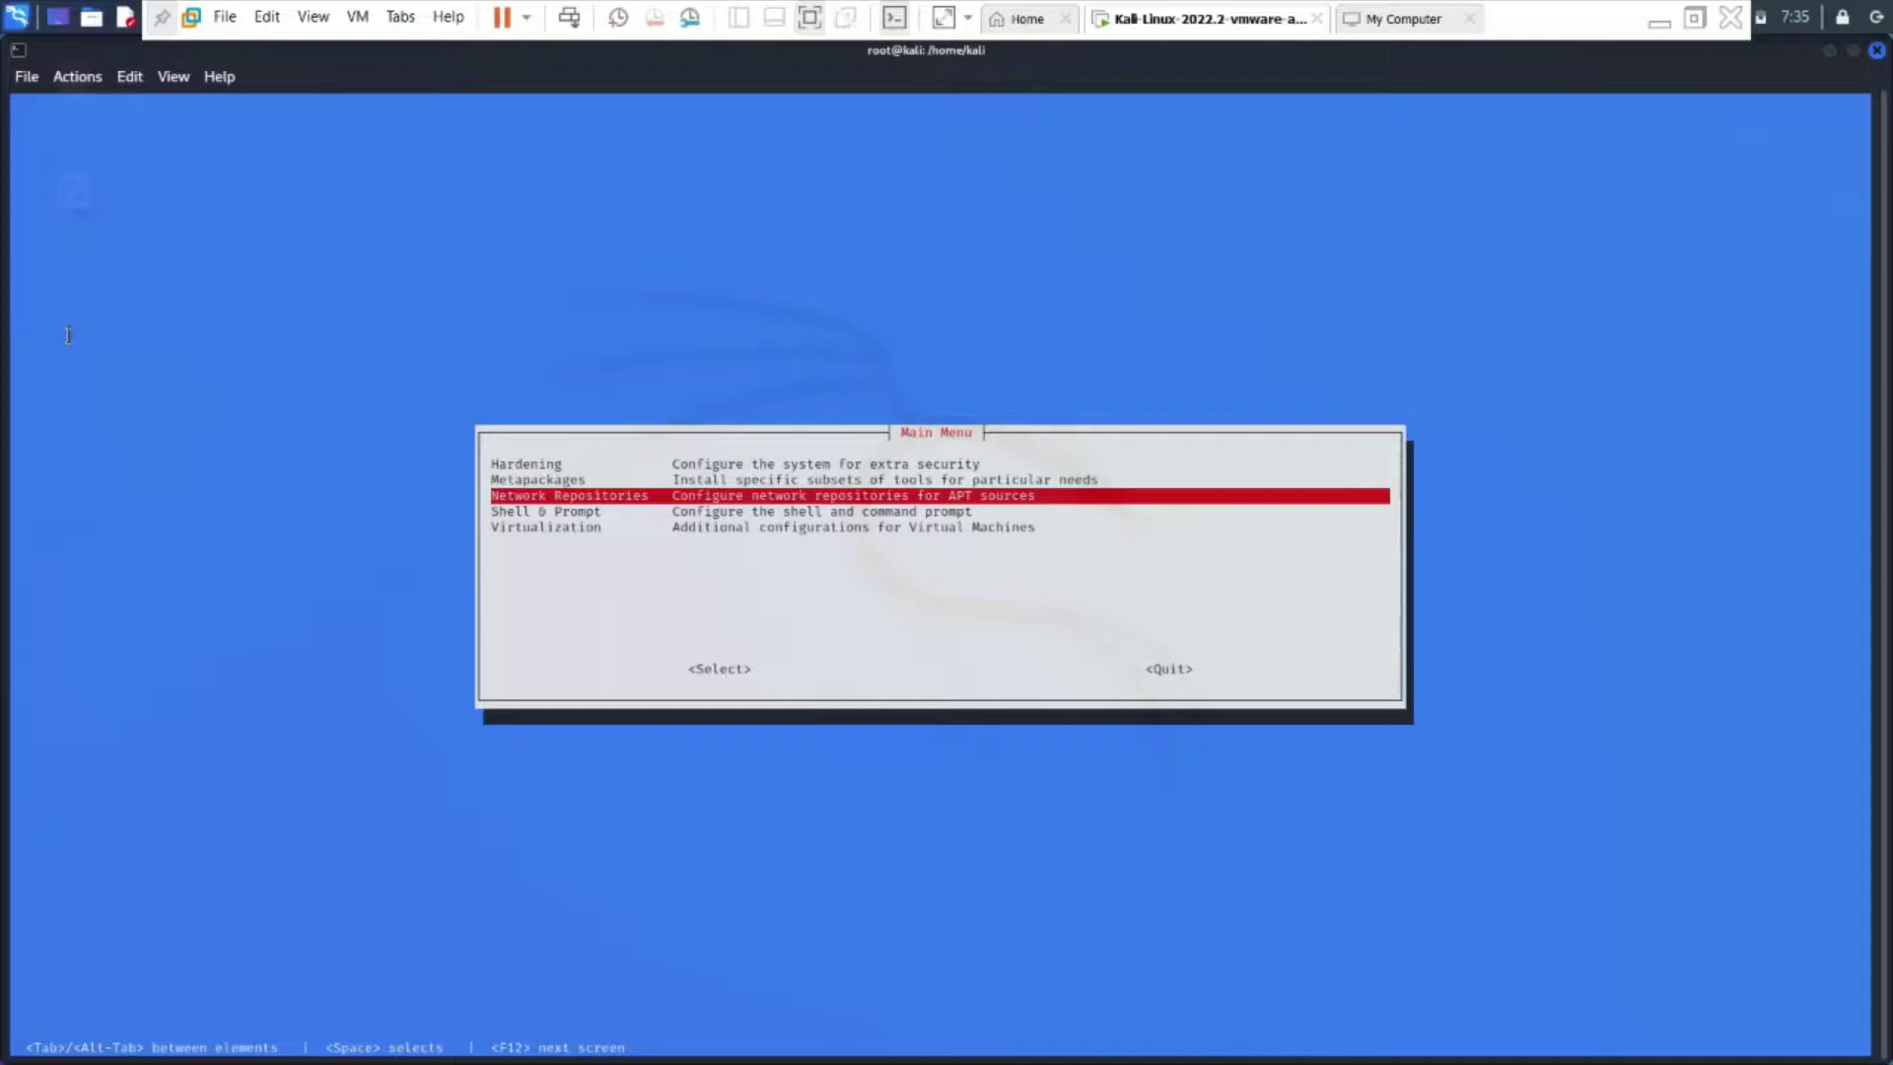
pyautogui.press('Down')
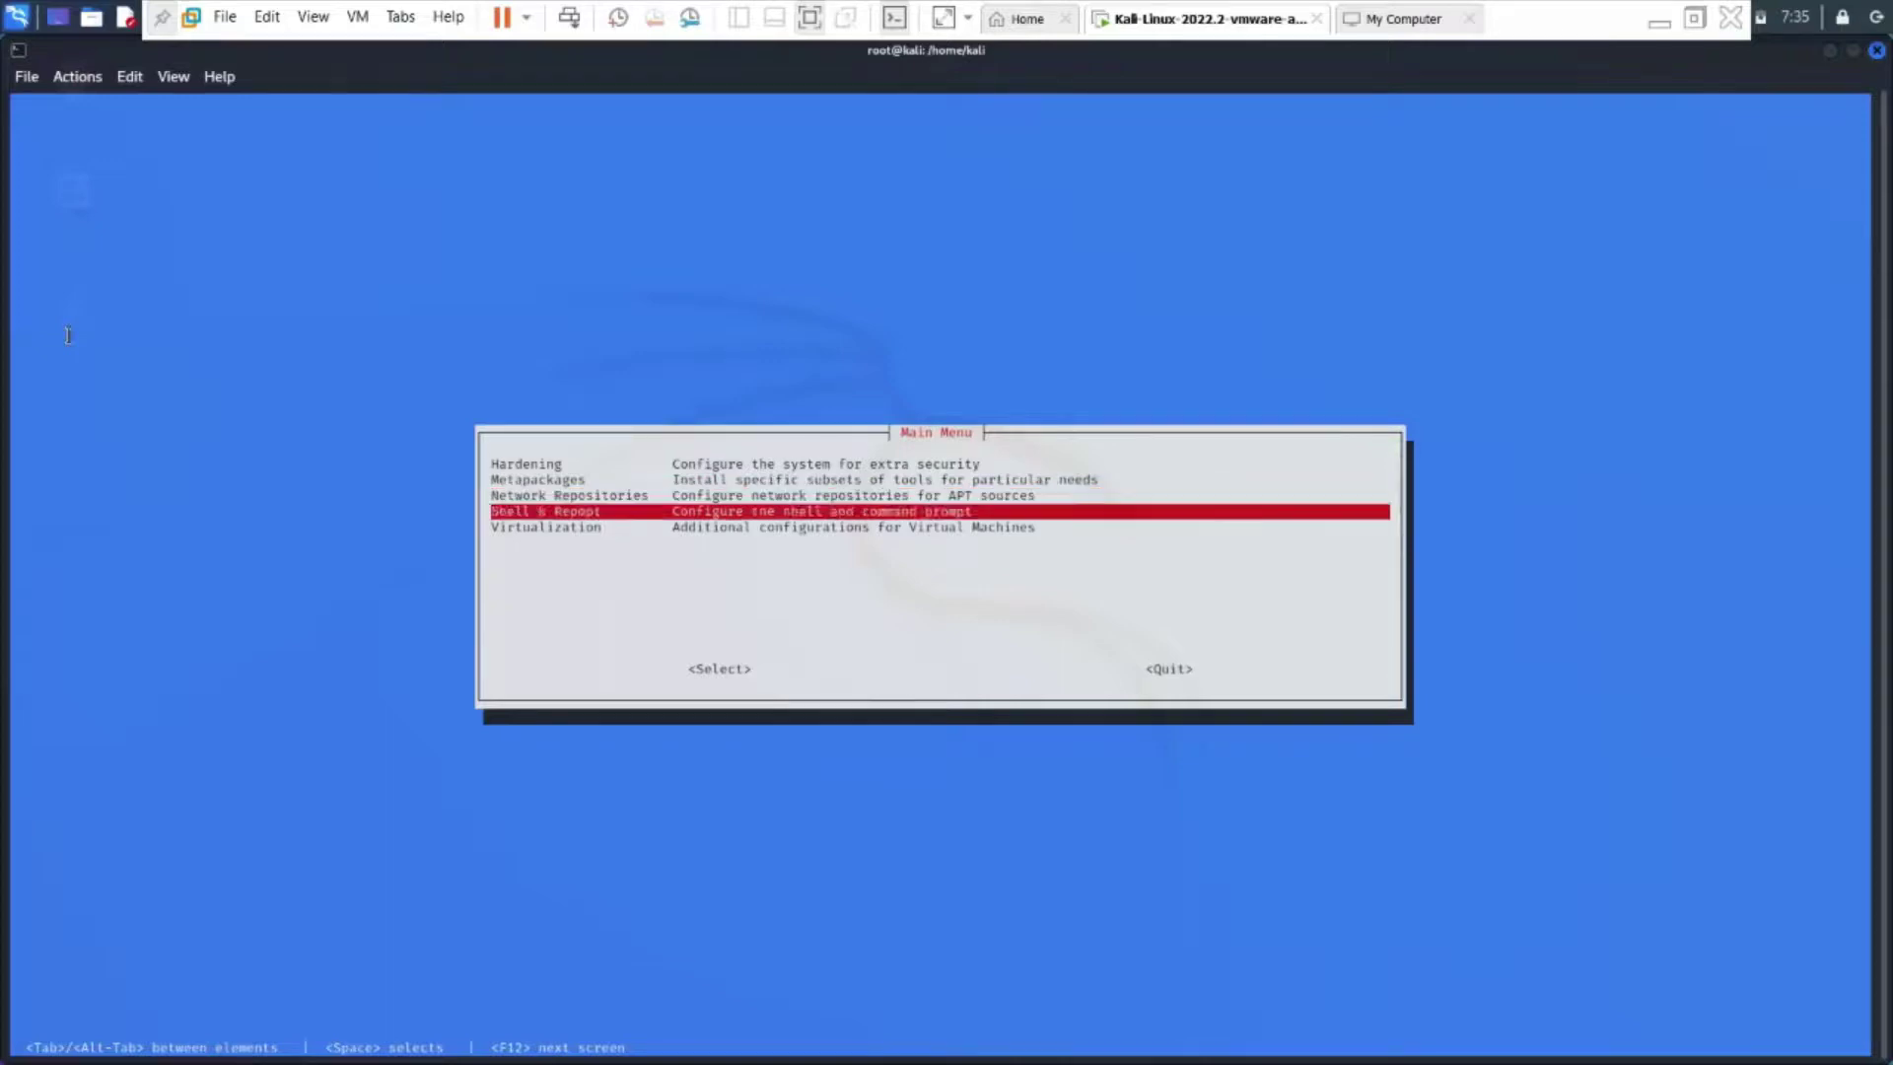
pyautogui.press('Down')
pyautogui.press('Up')
pyautogui.press('Up')
pyautogui.press('Return')
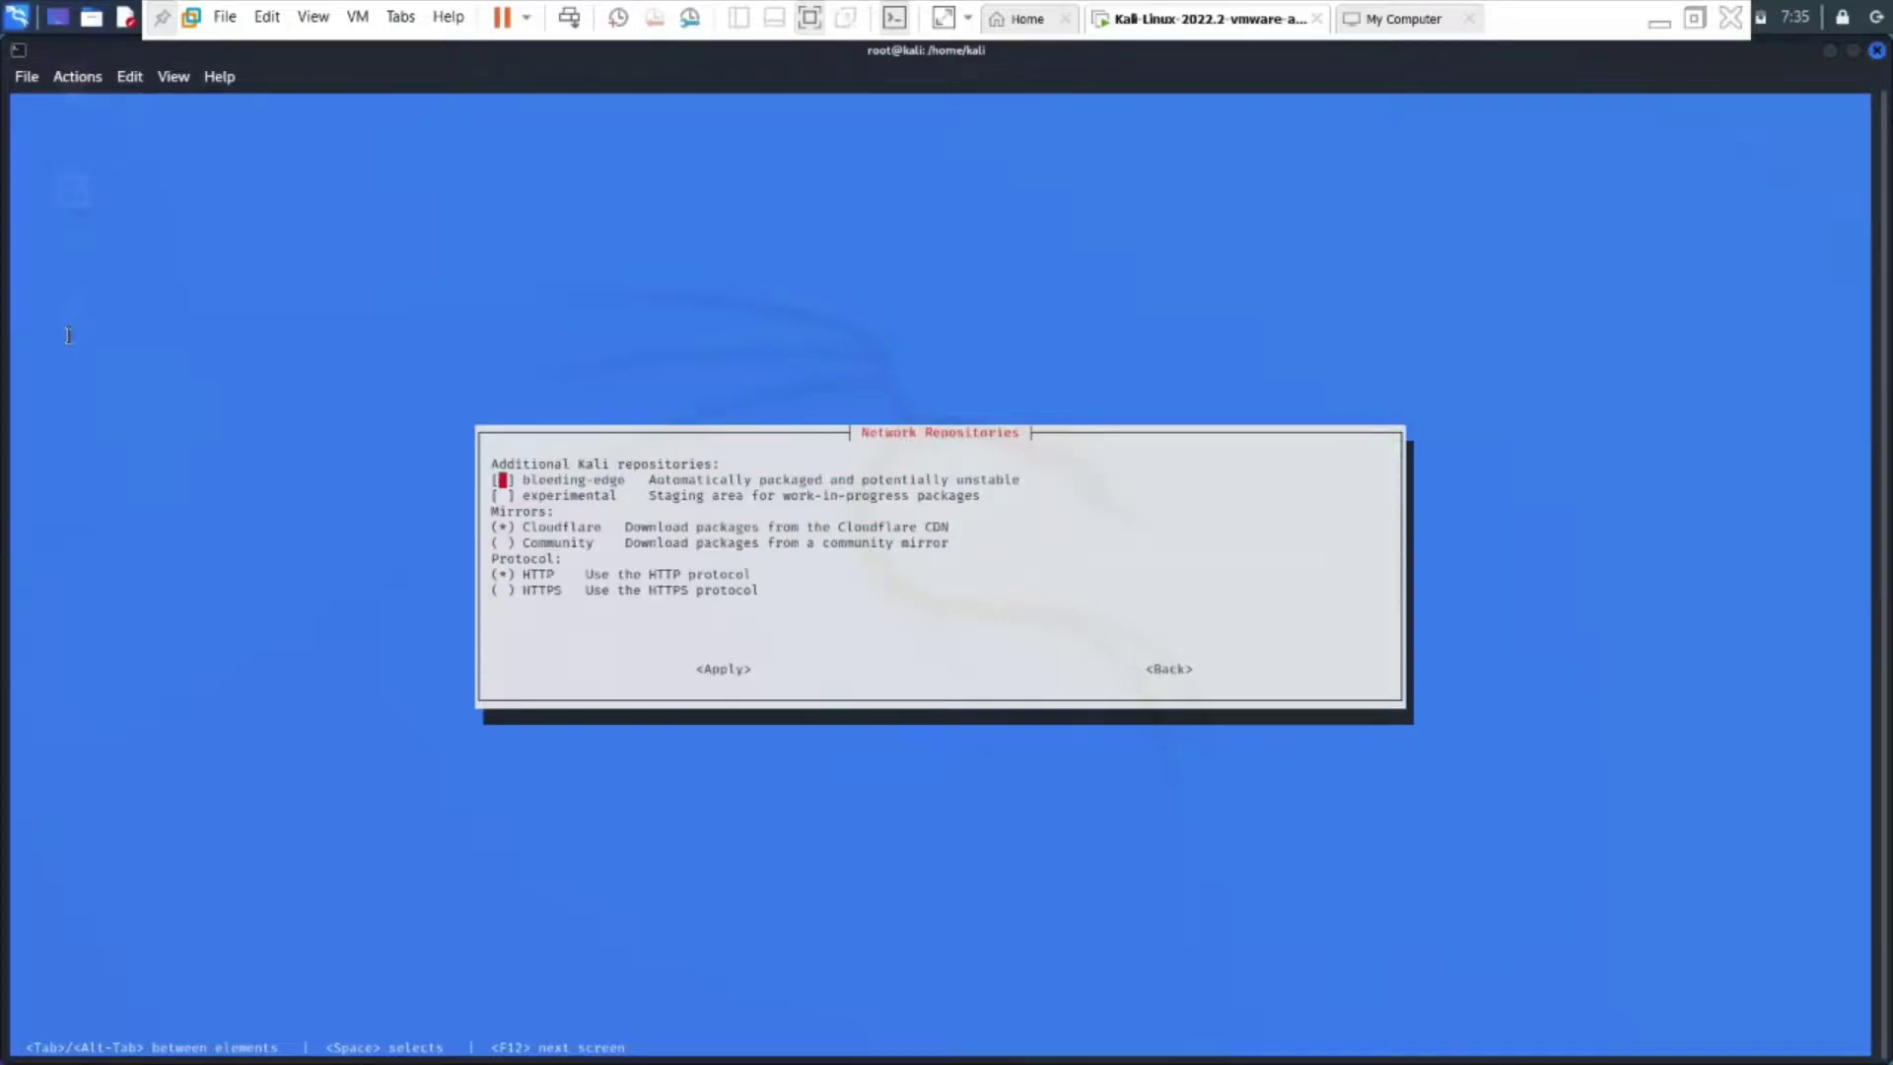
# Set the repository protocol to HTTPS, apply it, and let APT refresh.
pyautogui.press('Down')
pyautogui.press('Down')
pyautogui.press('Down')
pyautogui.press('Down')
pyautogui.press('Down')
pyautogui.press('Tab')
pyautogui.press('Return')
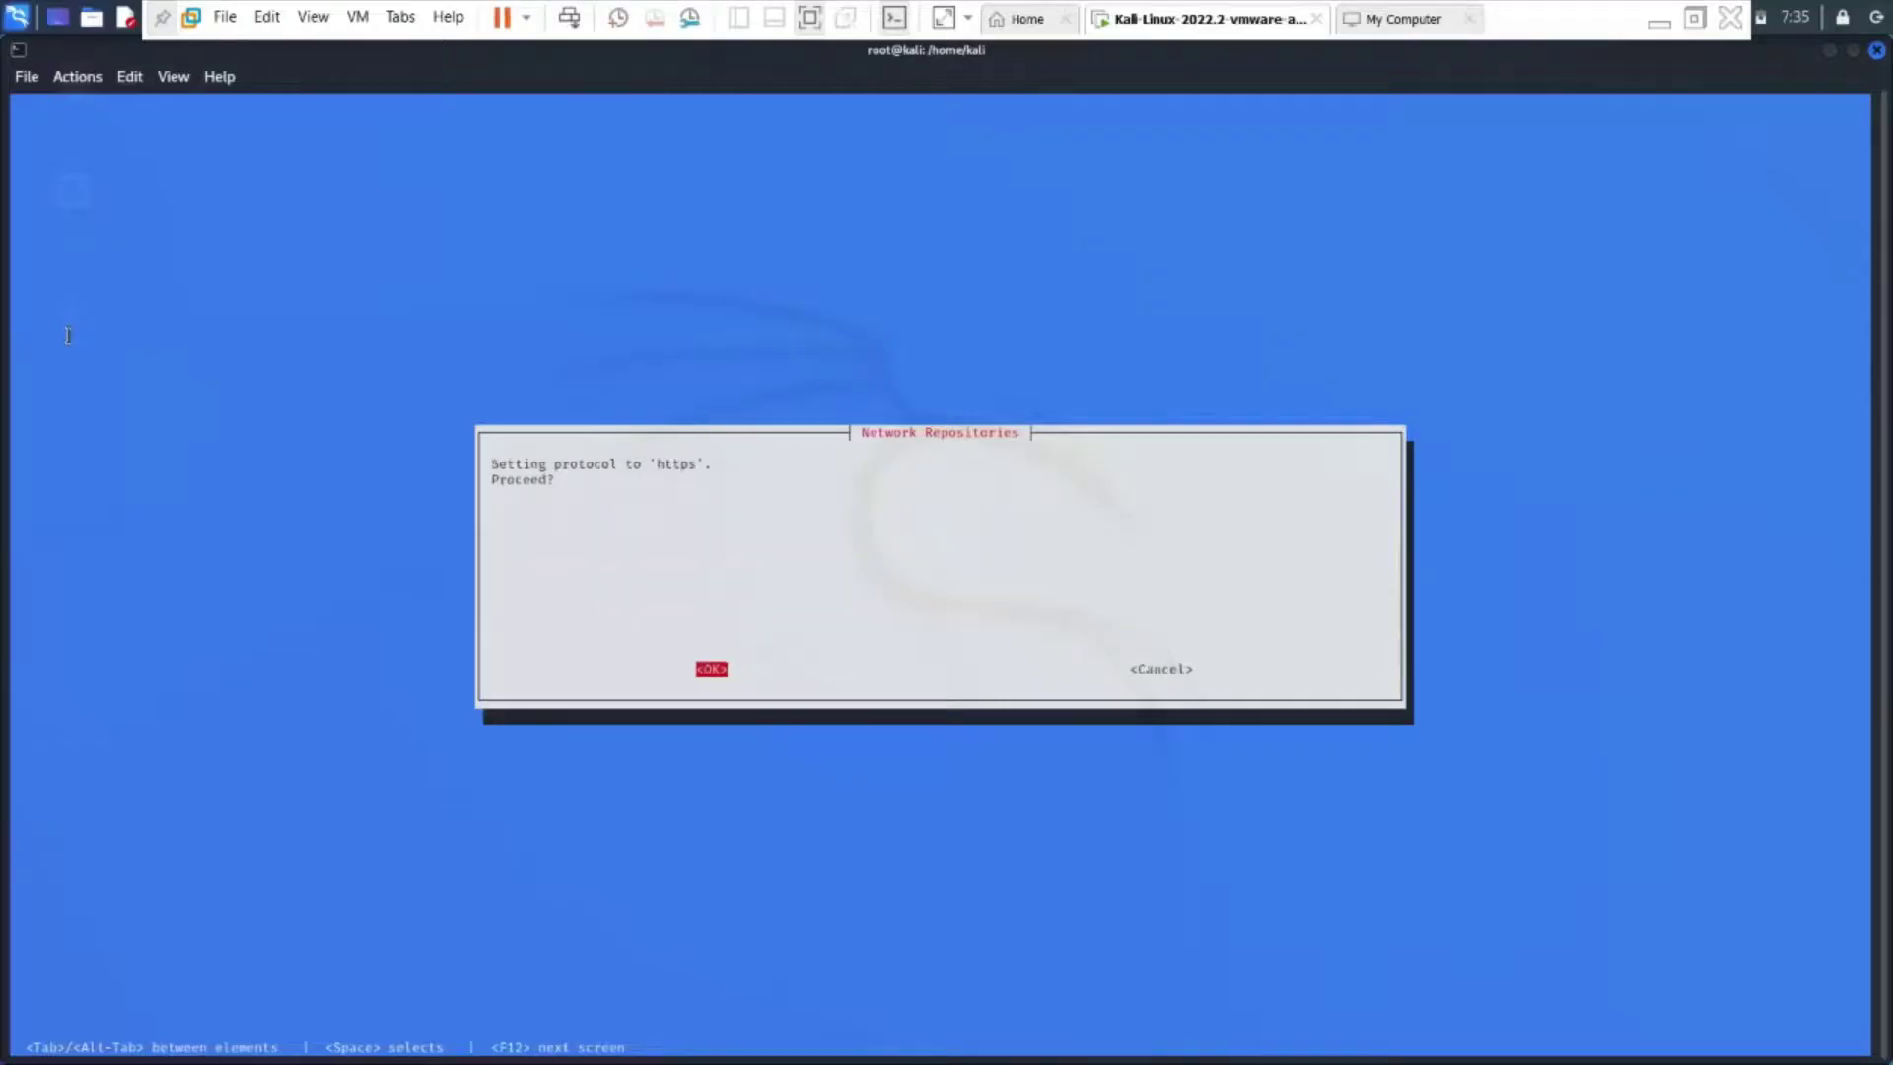
pyautogui.press('Return')
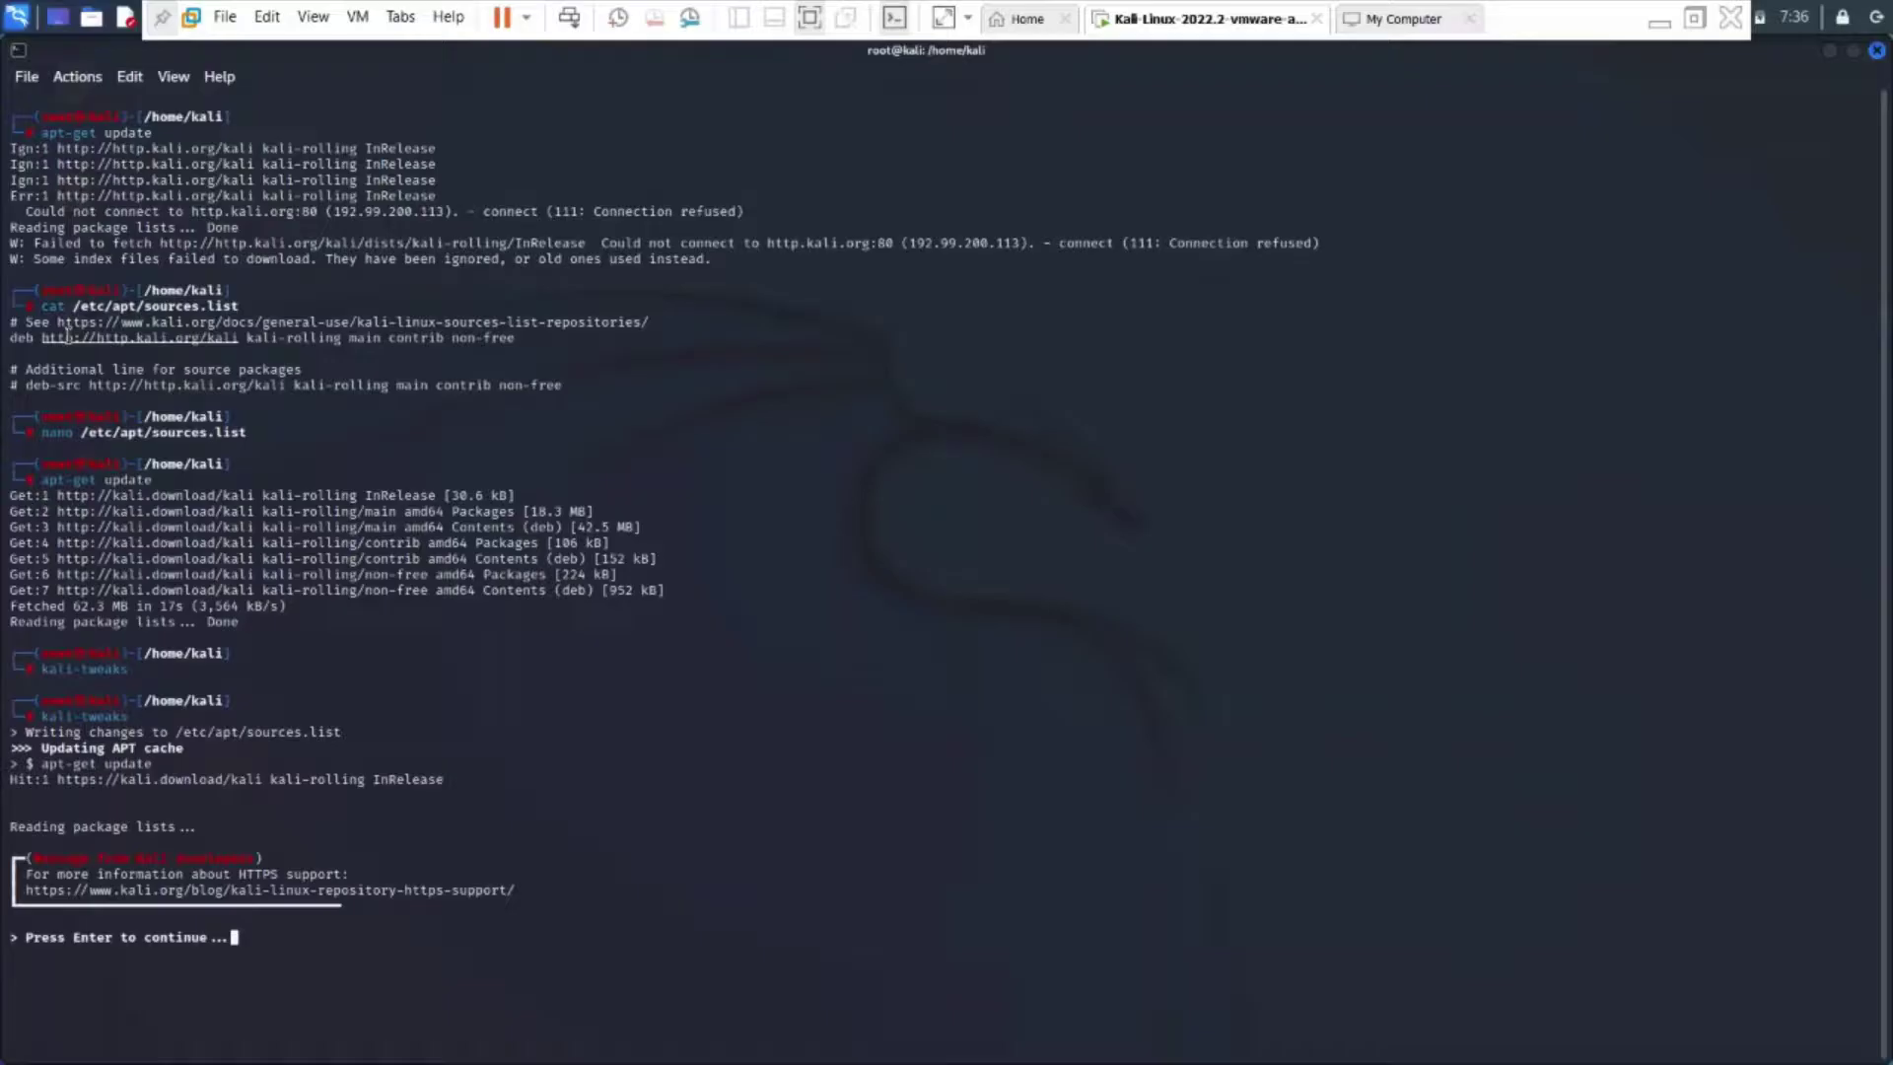
pyautogui.press('Return')
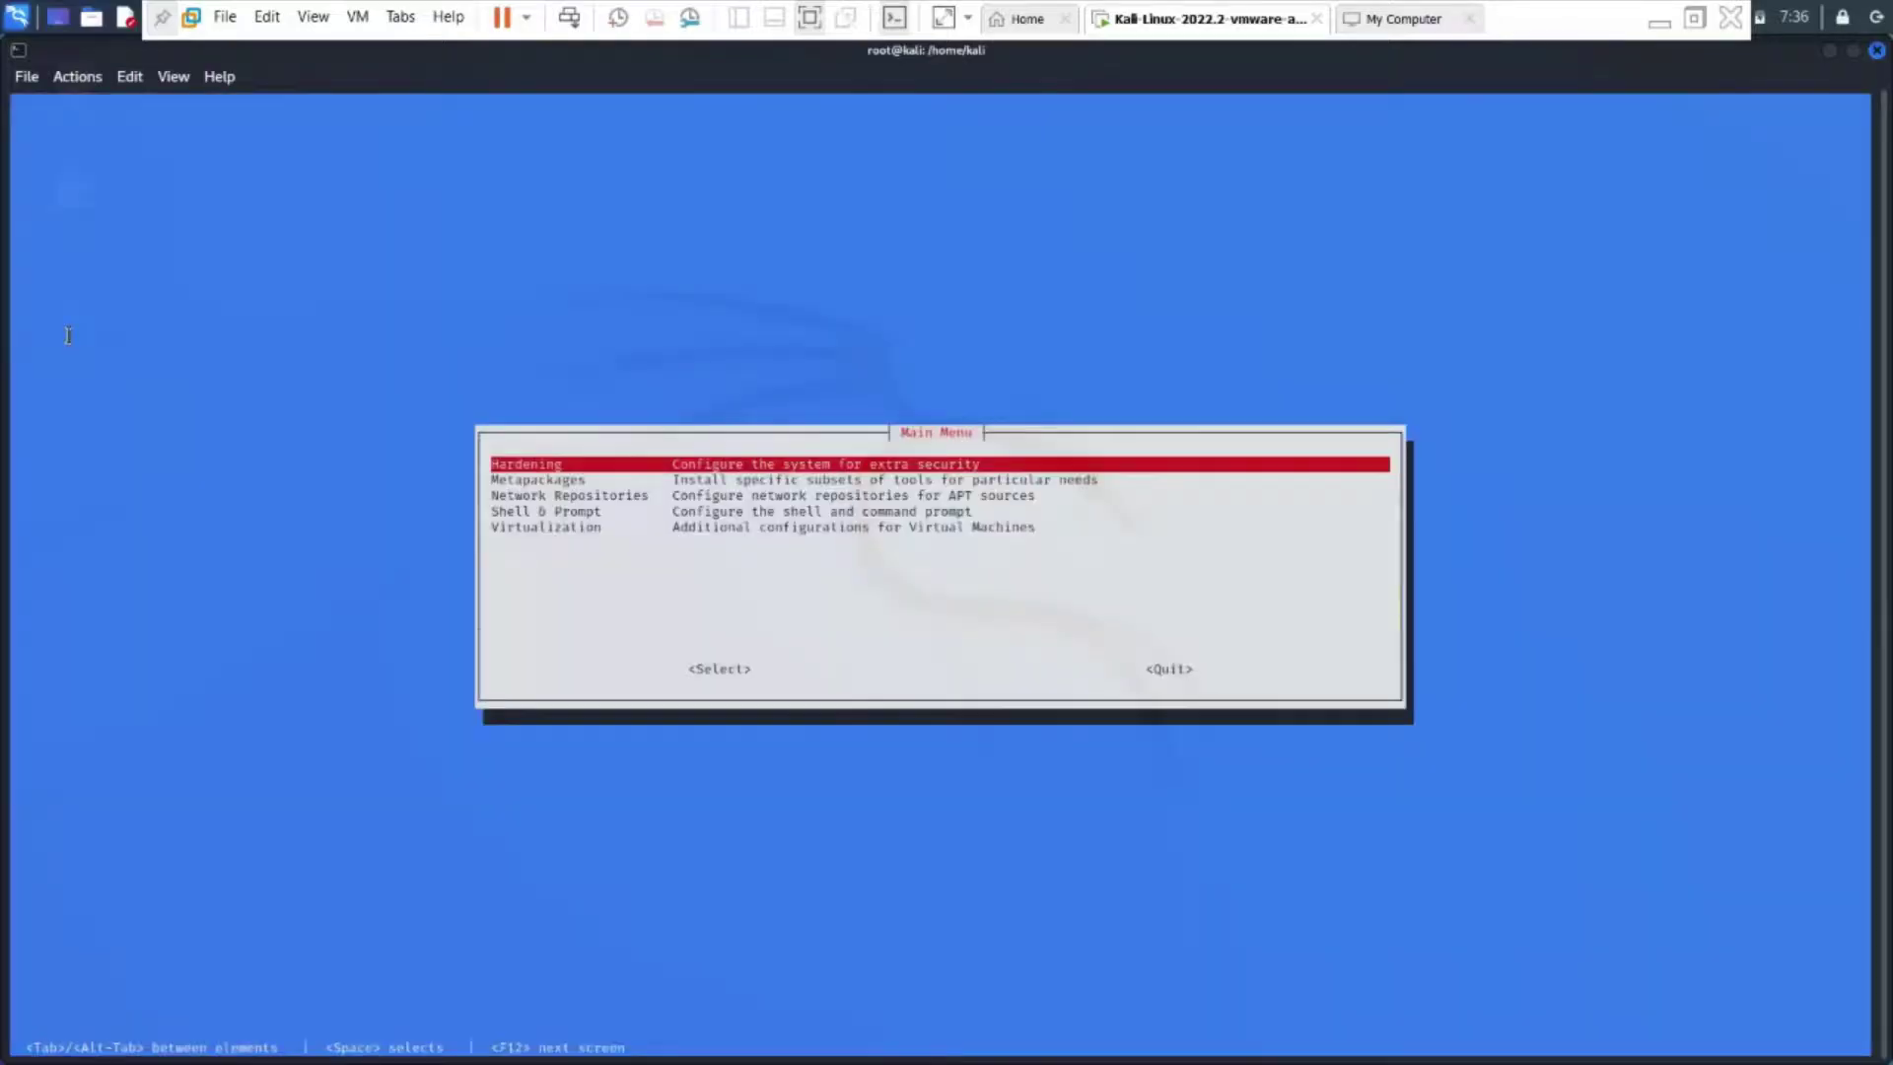
pyautogui.press('Down')
pyautogui.press('Down')
pyautogui.press('Down')
pyautogui.press('Down')
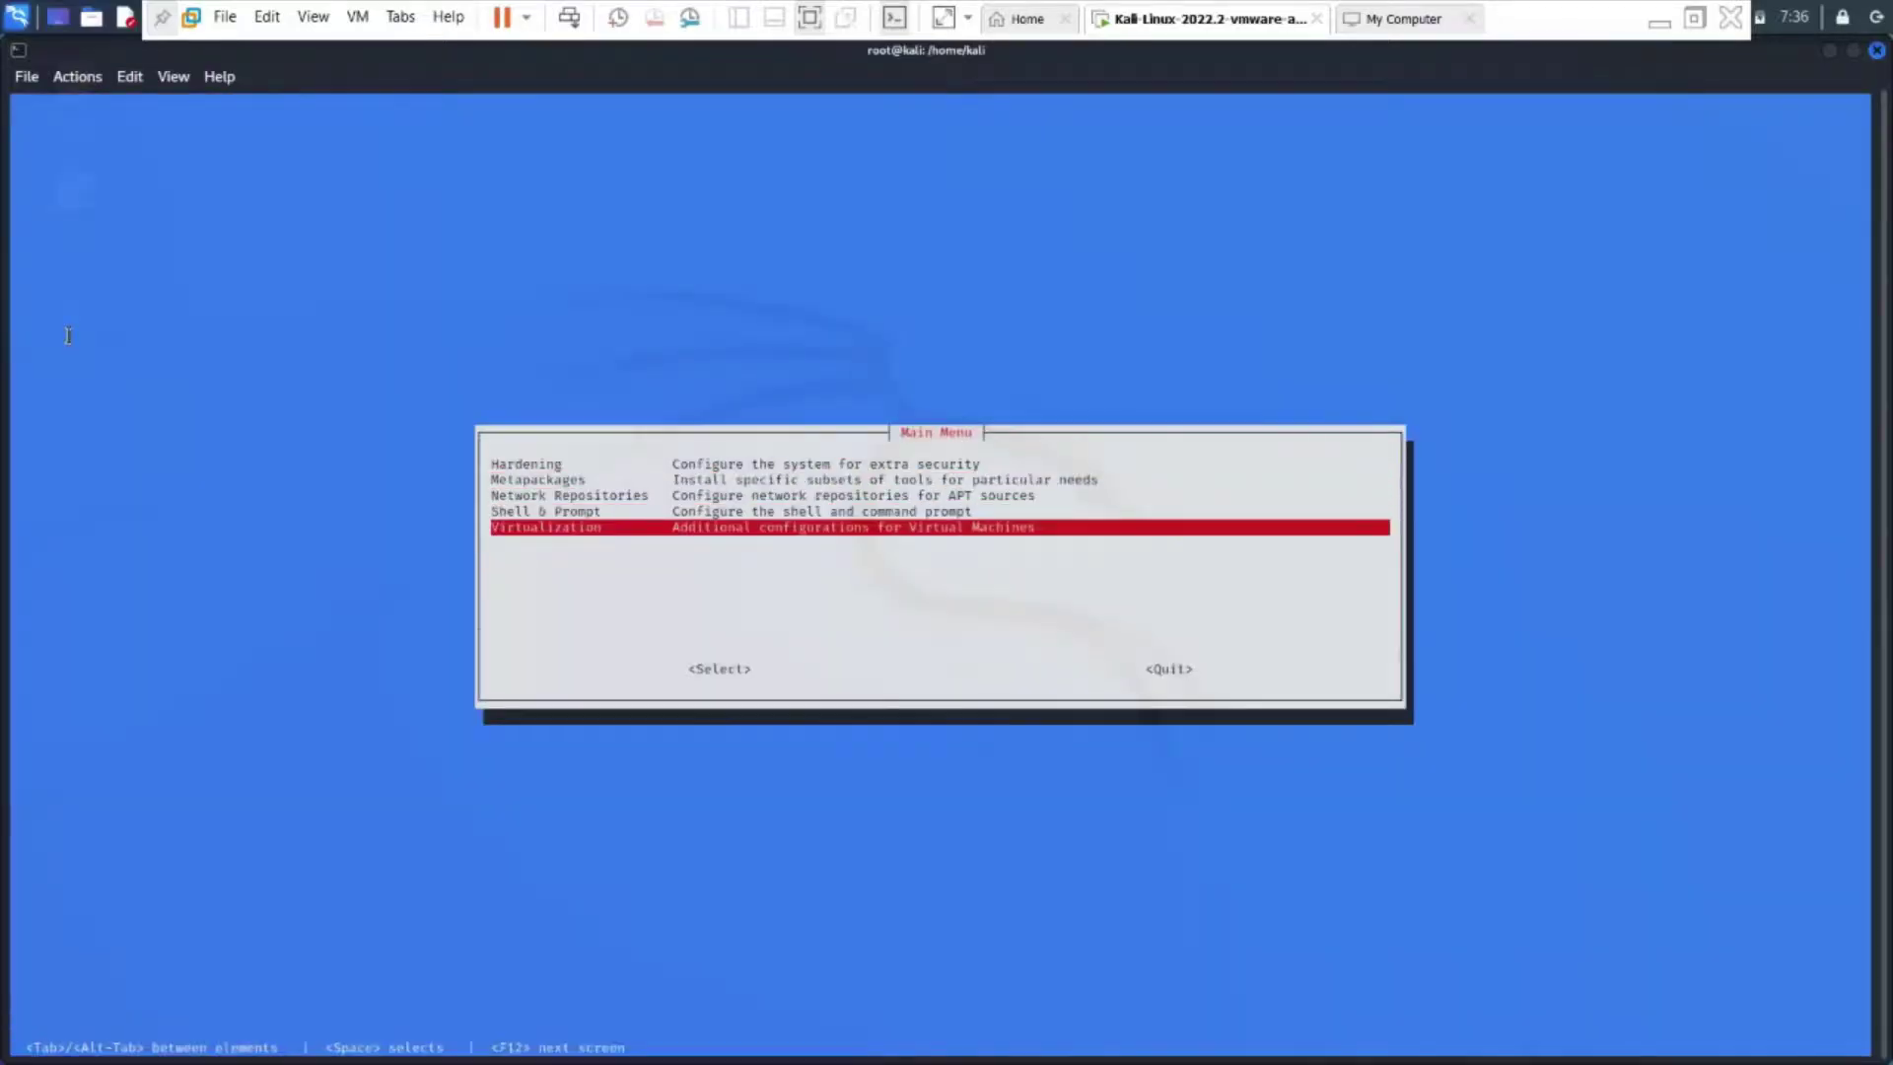
pyautogui.press('Tab')
pyautogui.press('Tab')
pyautogui.press('Return')
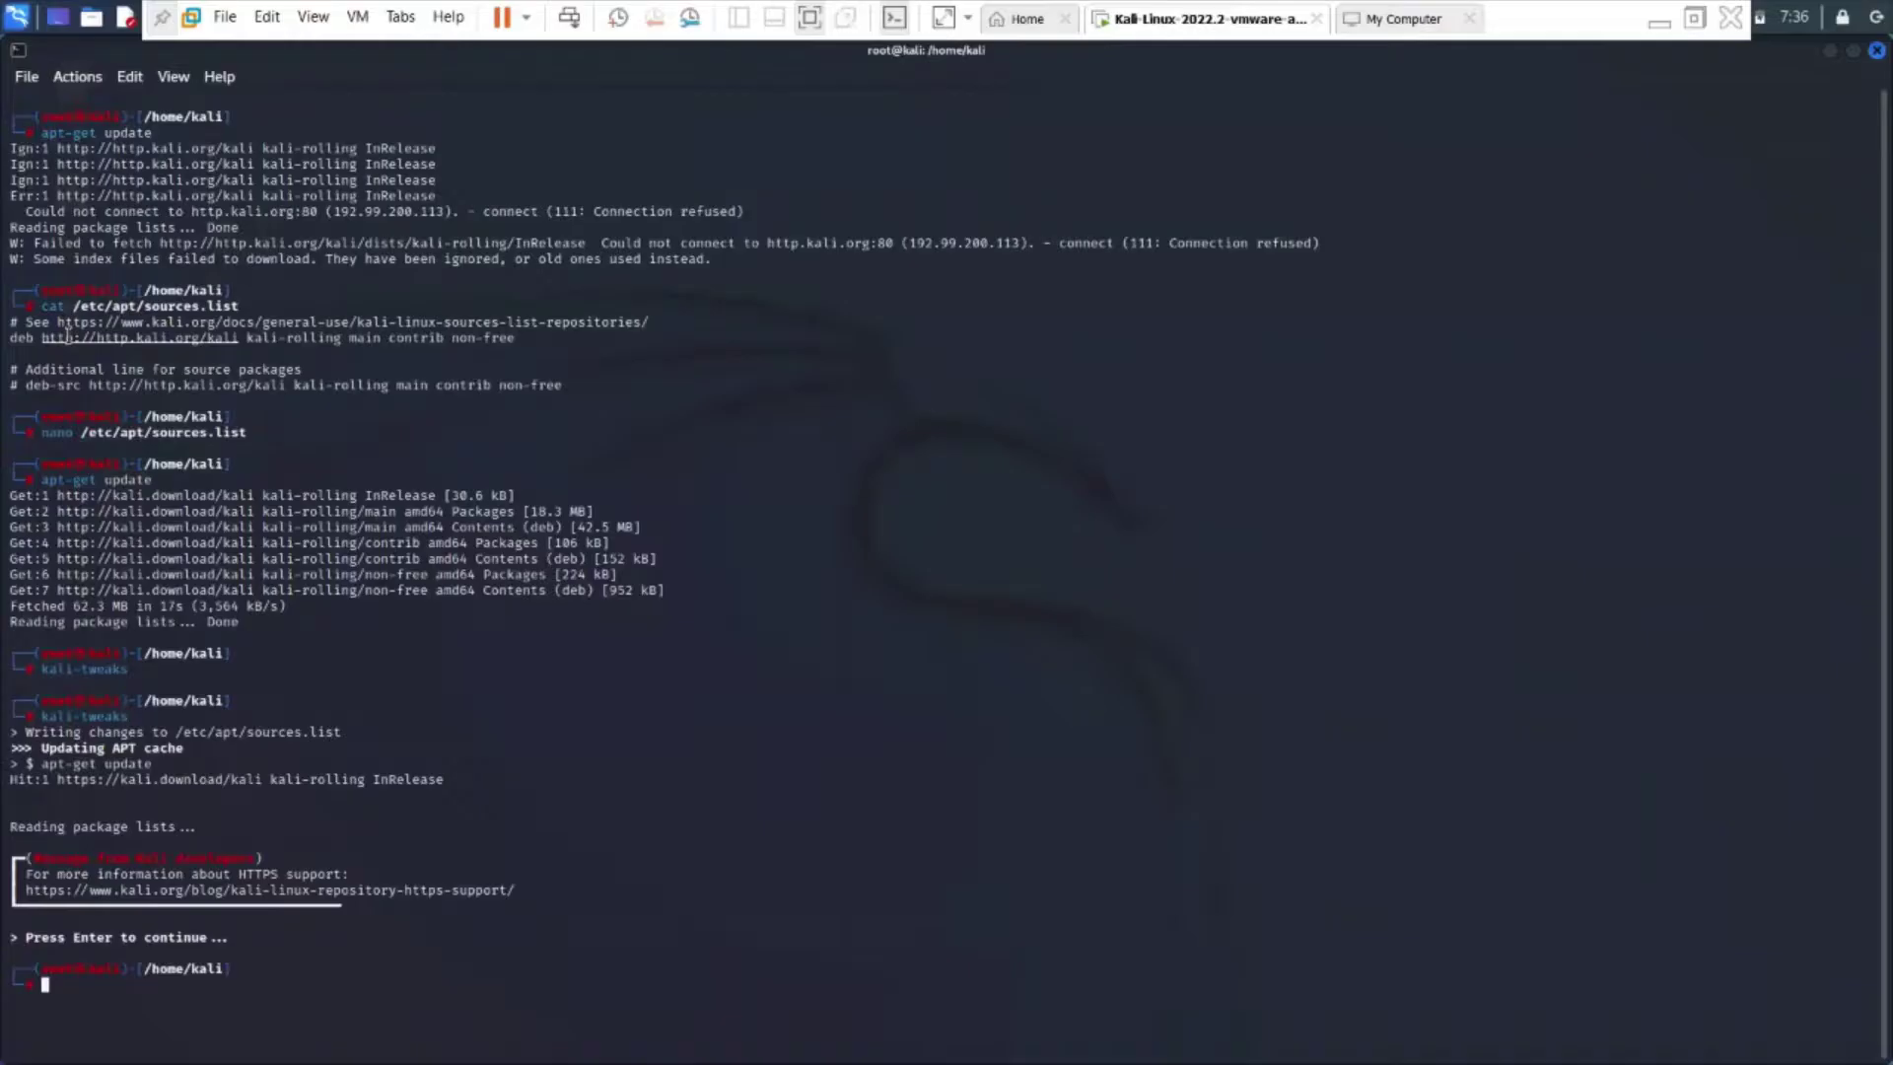
pyautogui.write('cat /etc/apt/sources.list')
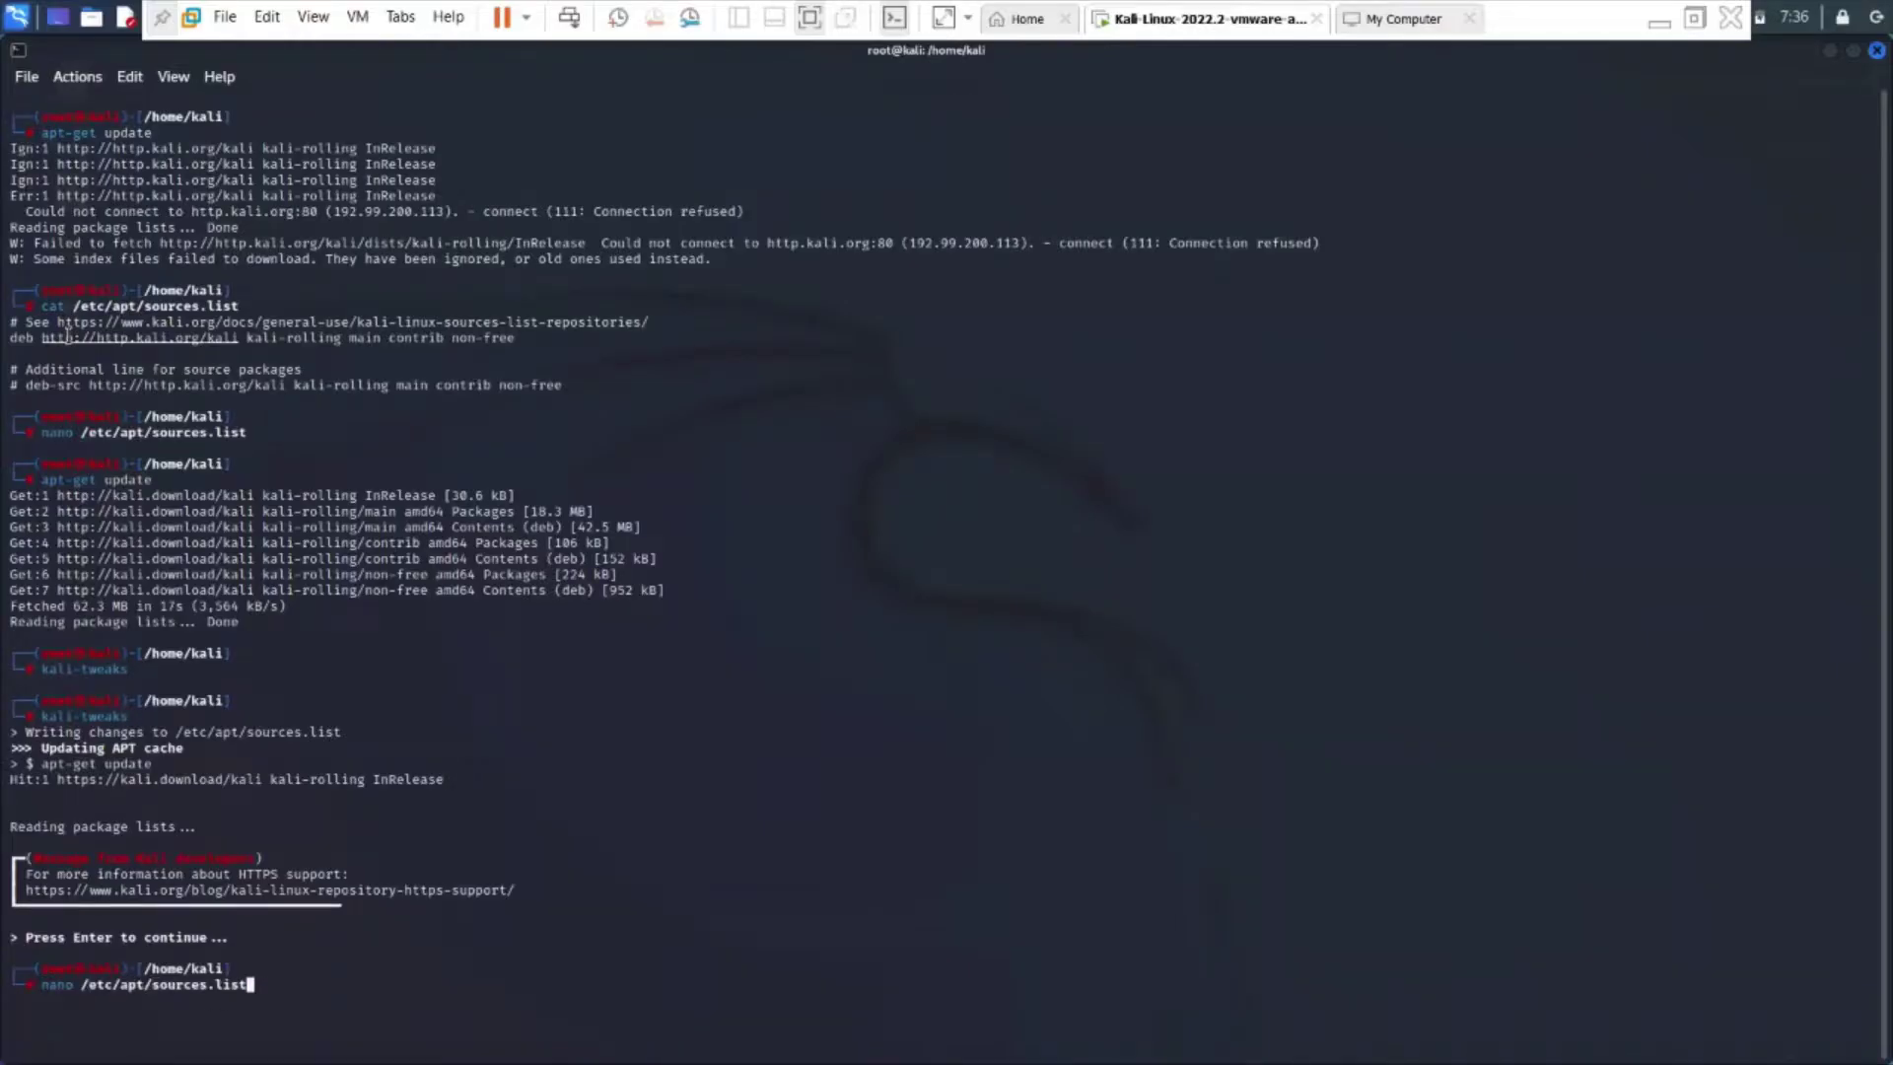
pyautogui.press('Return')
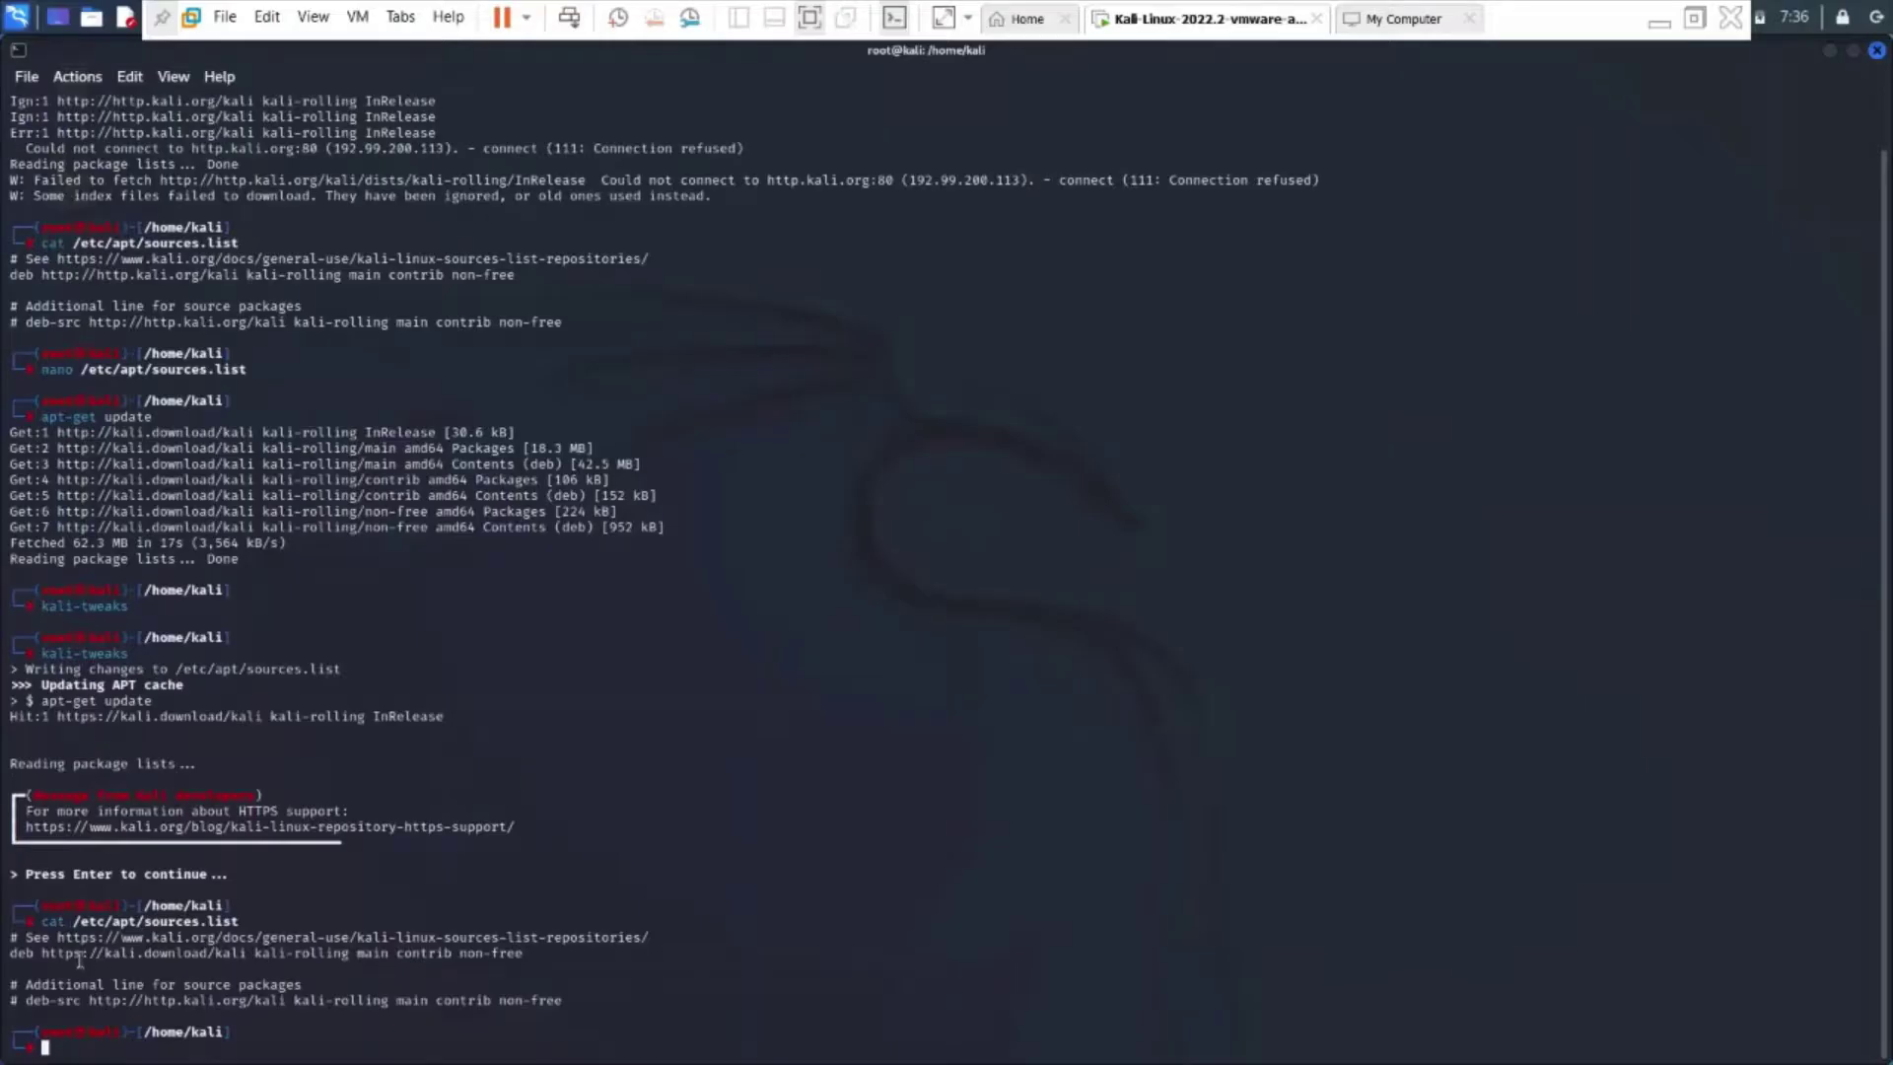
pyautogui.press('Up')
pyautogui.press('Up')
pyautogui.press('Up')
pyautogui.press('Up')
pyautogui.press('Down')
pyautogui.press('Return')
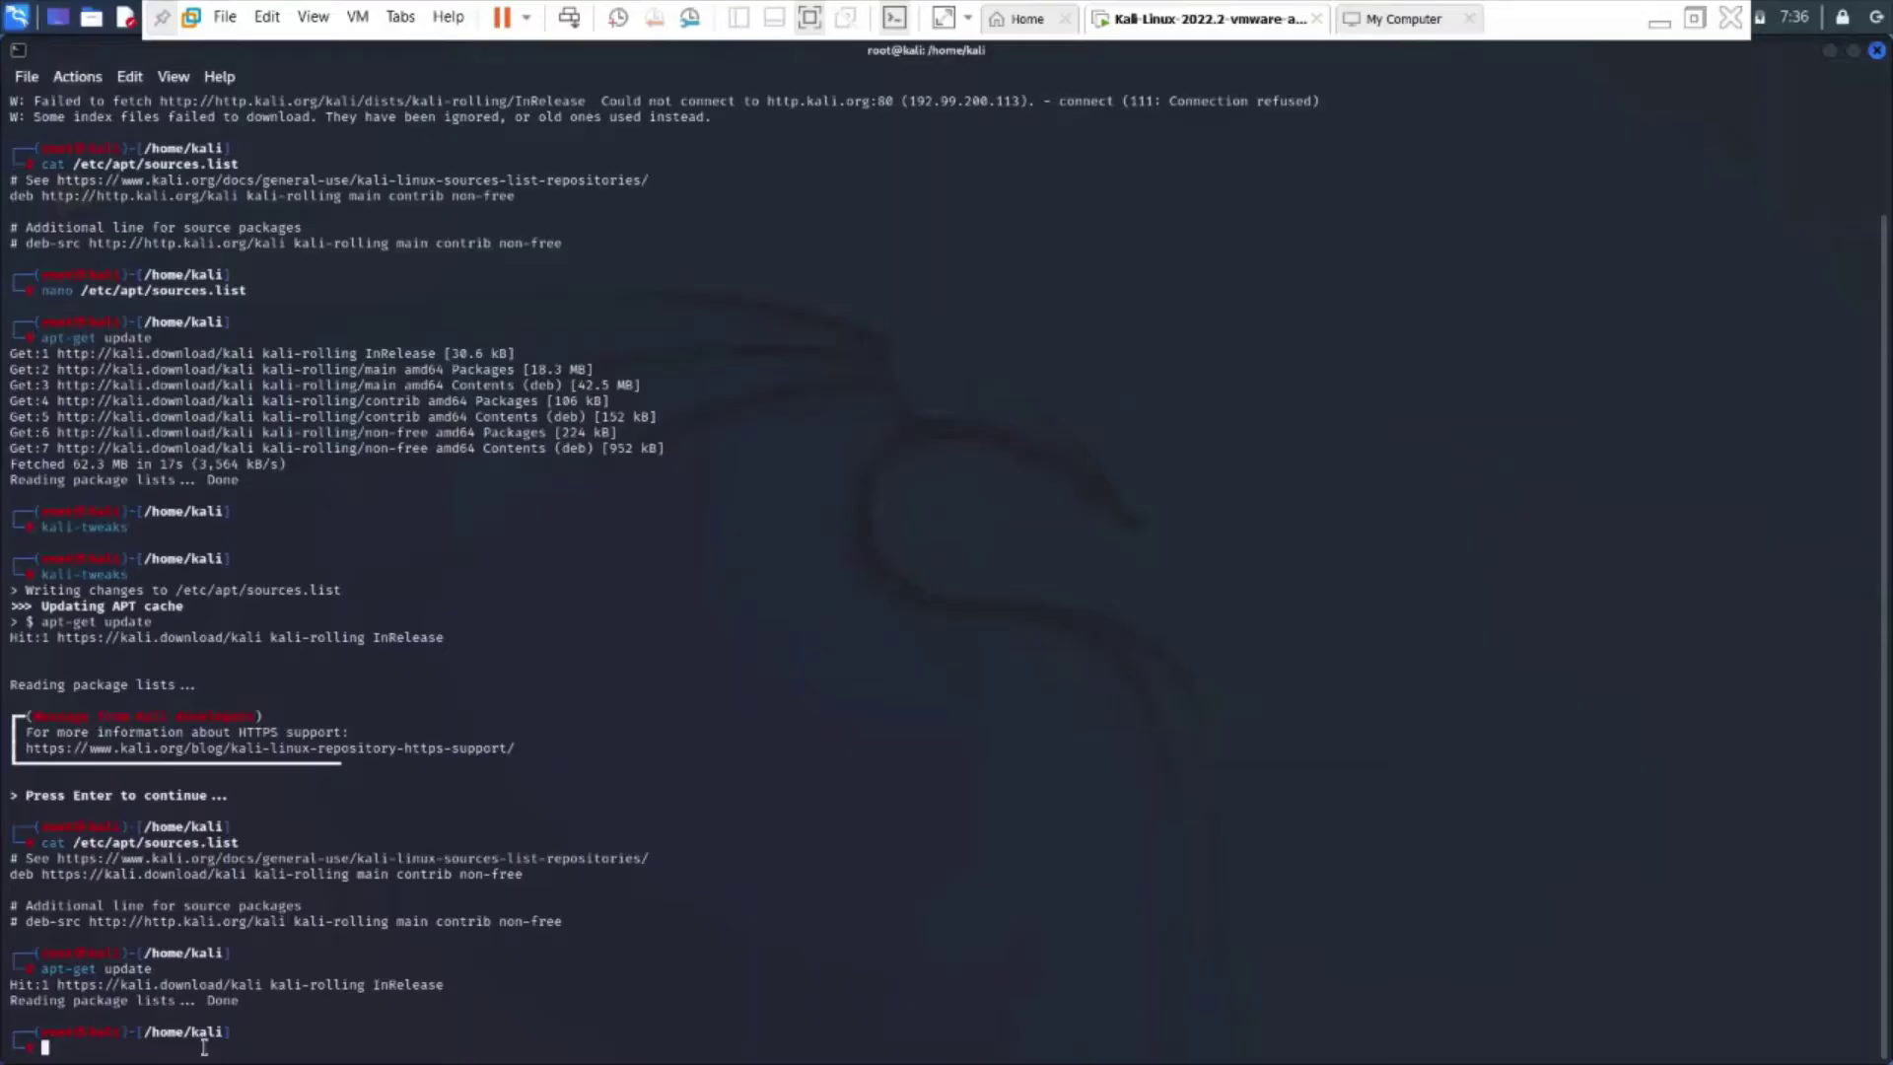
pyautogui.write('gedit')
# Run gedit and accept installing it along with its dependency packages.
pyautogui.press('Return')
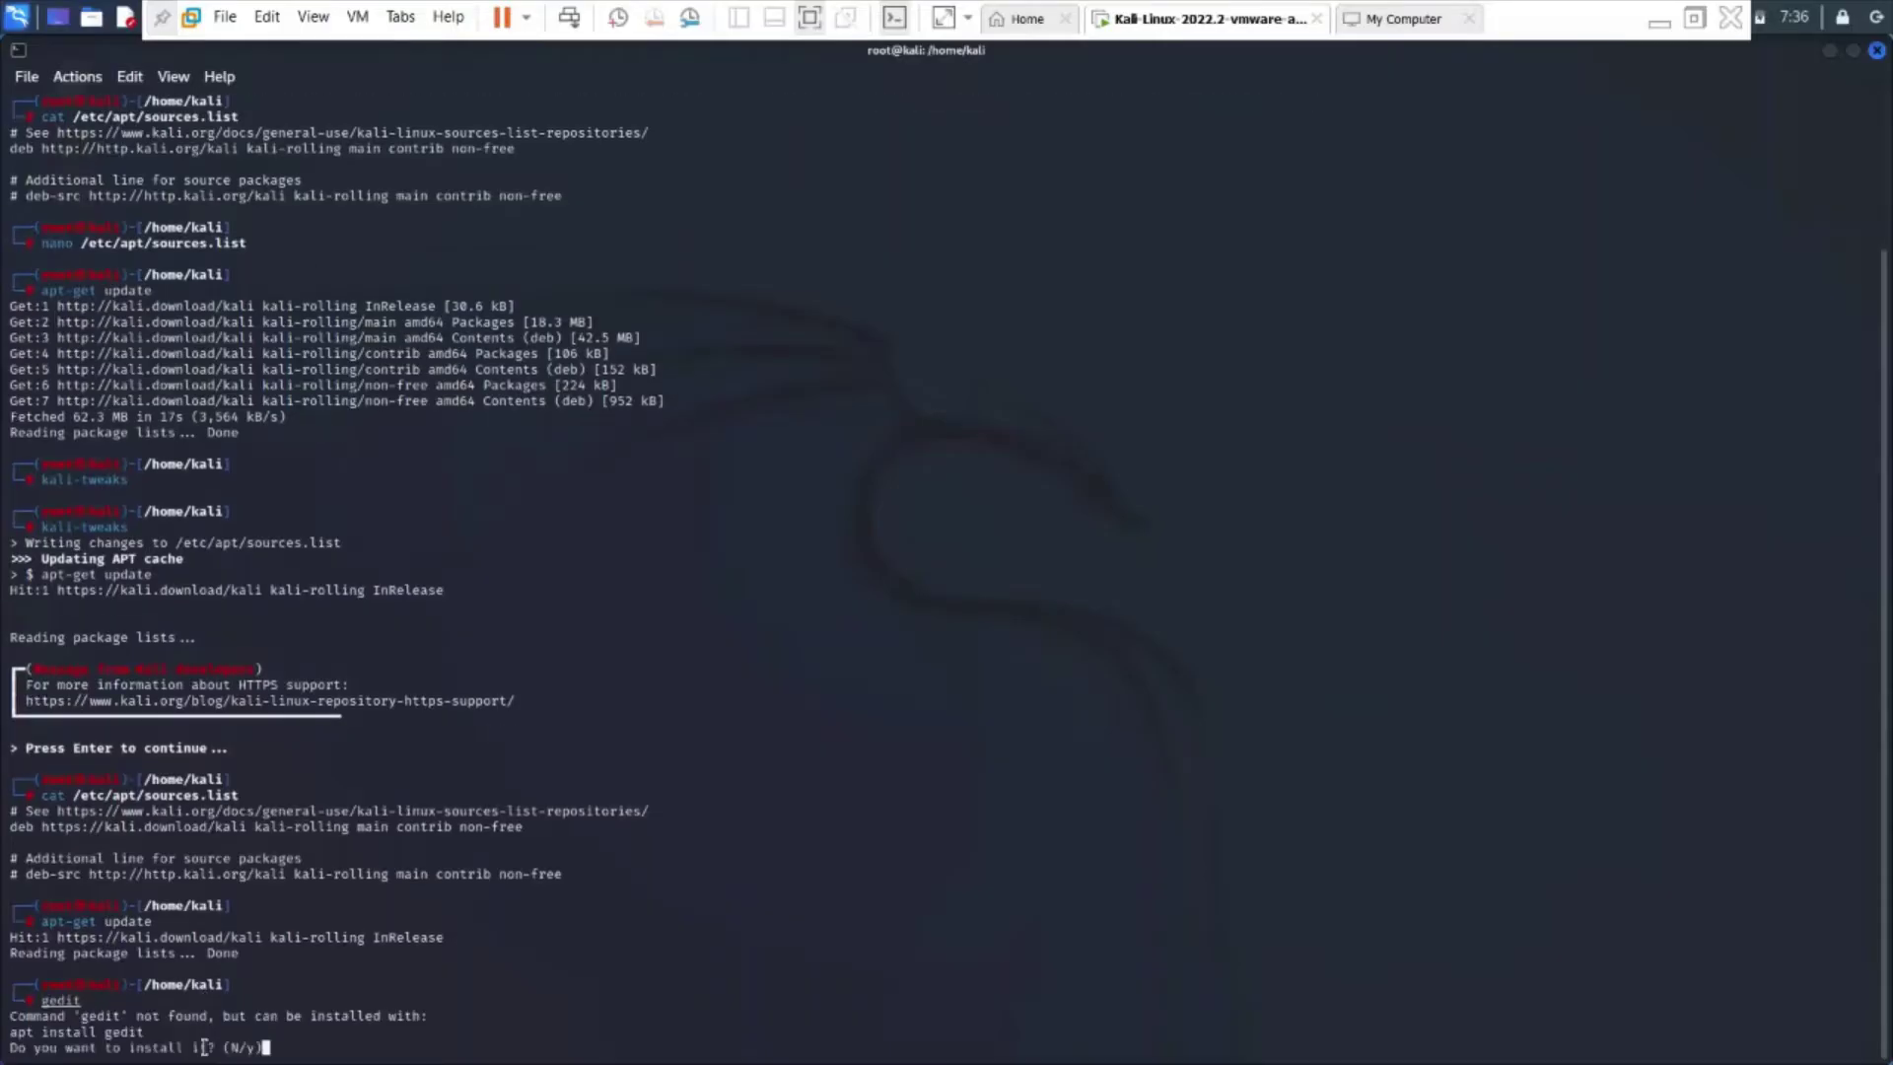
pyautogui.write('y')
pyautogui.press('Return')
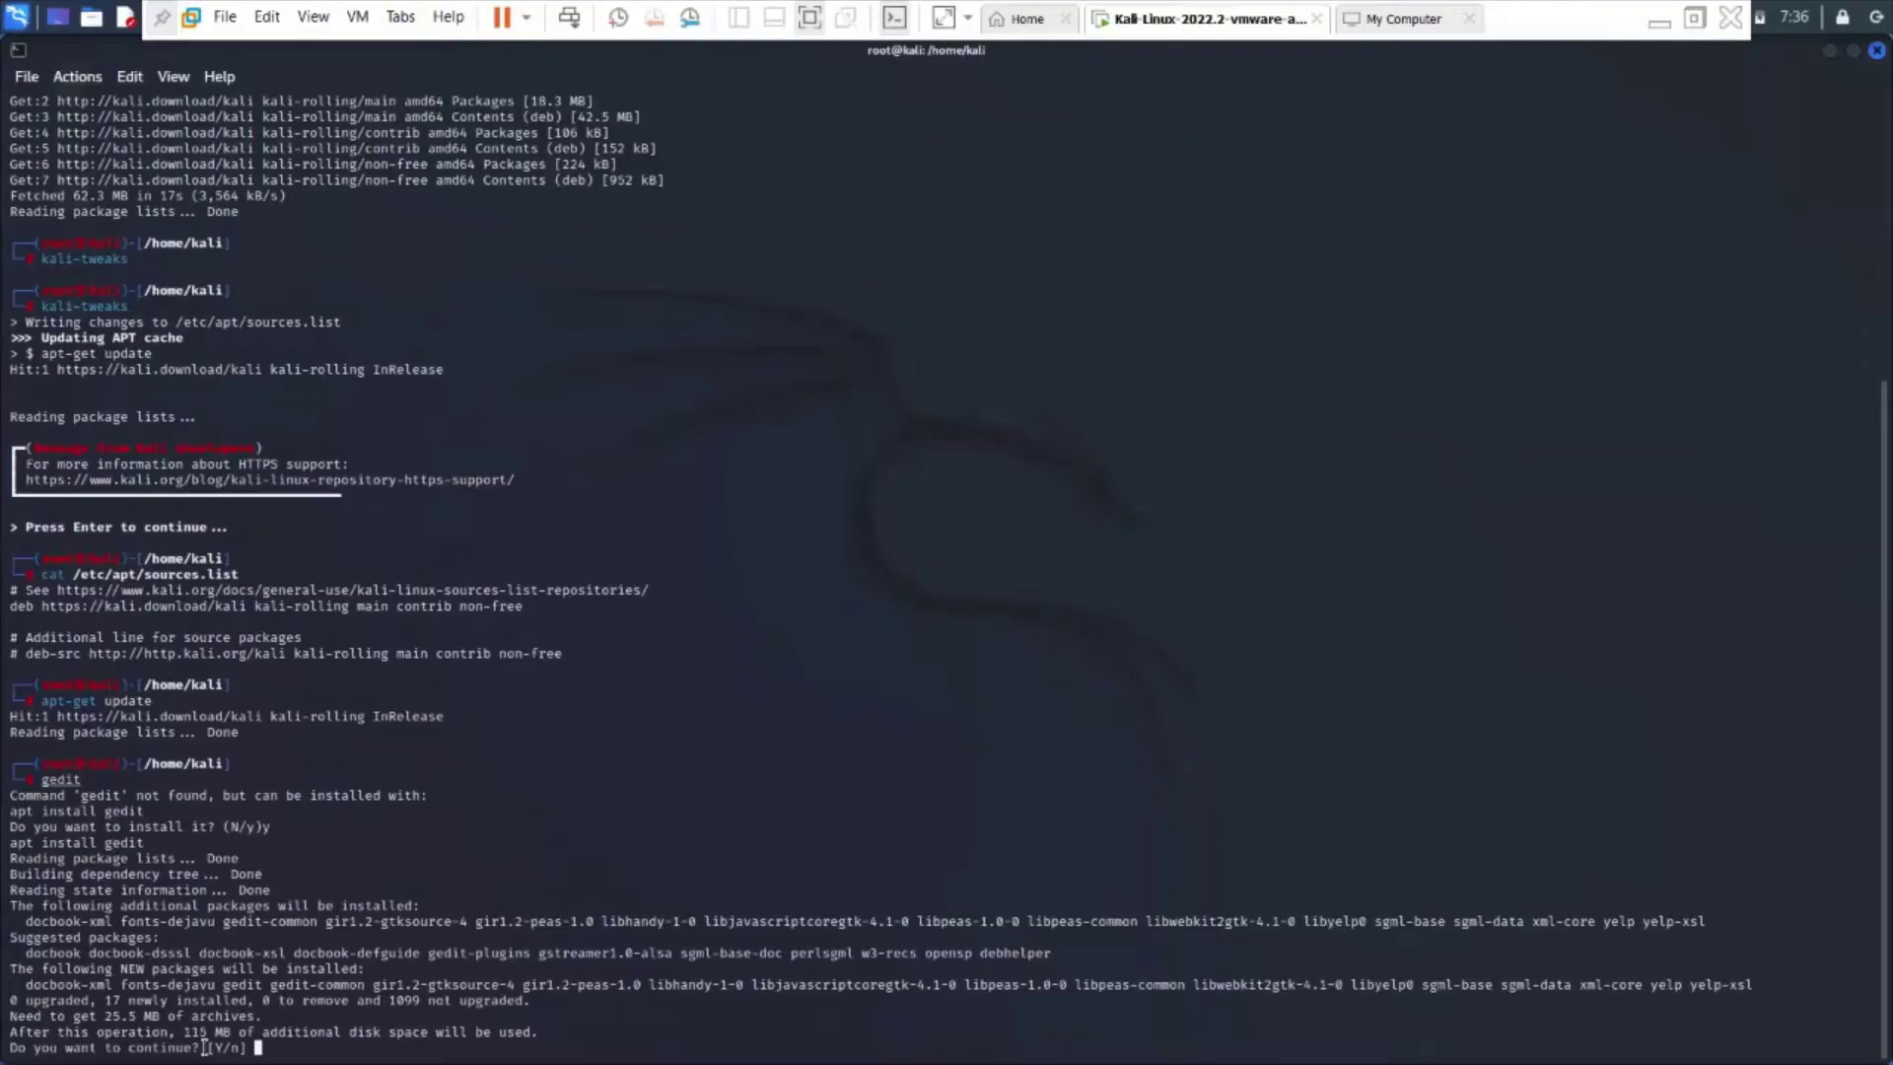
pyautogui.write('Y')
pyautogui.press('Return')
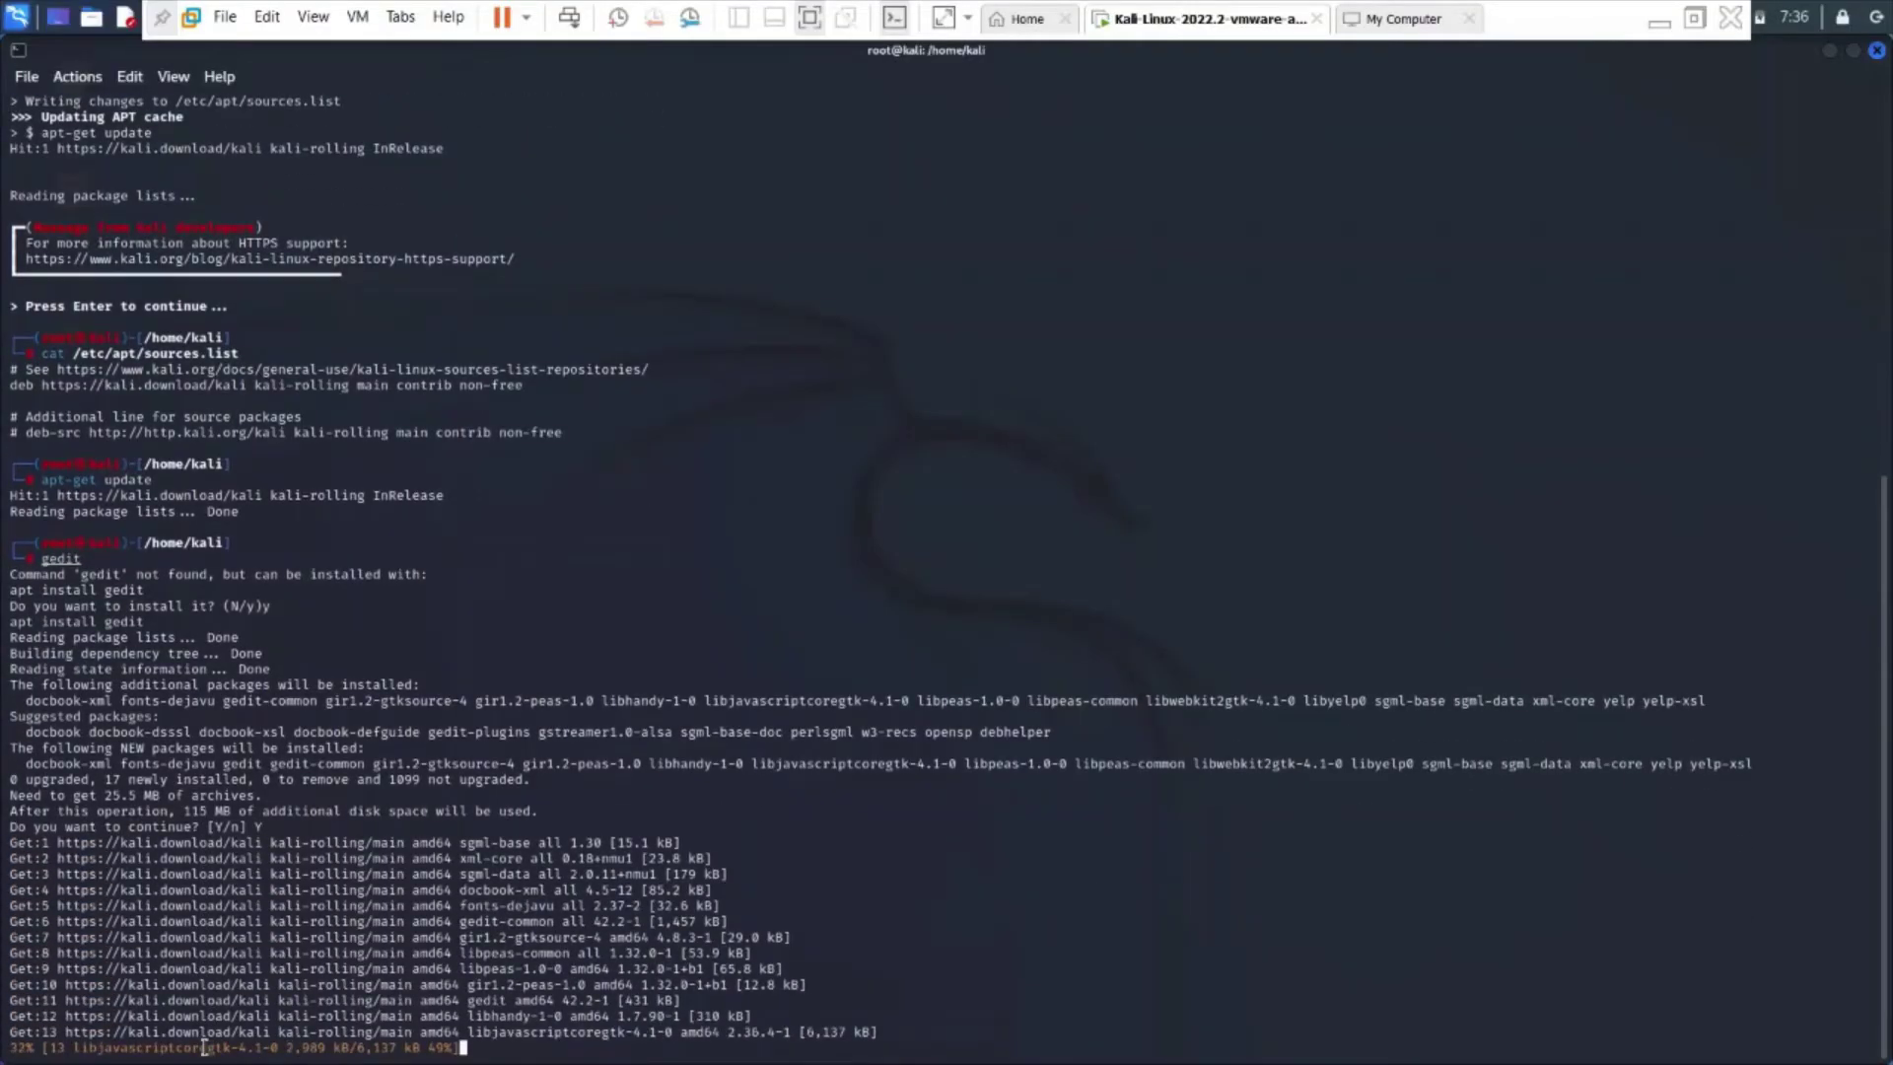